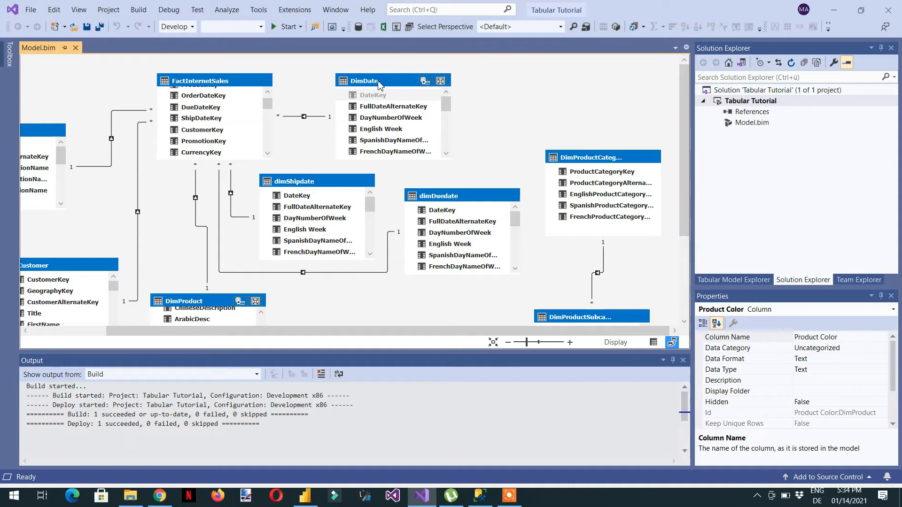
Step: Examine the FullDateAlternateKey and English Week columns in the DimDate table's data
{"action": "left_click", "coordinate": [379, 83]}
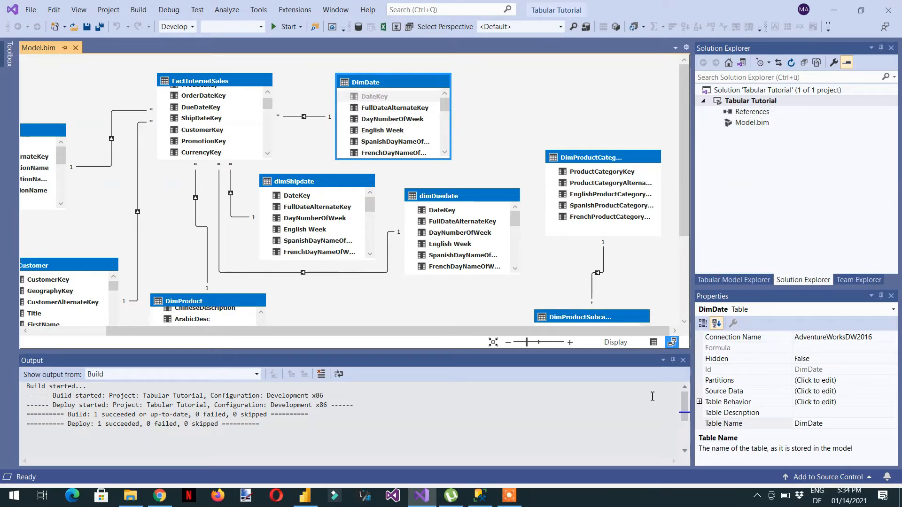
{"action": "left_click", "coordinate": [653, 345]}
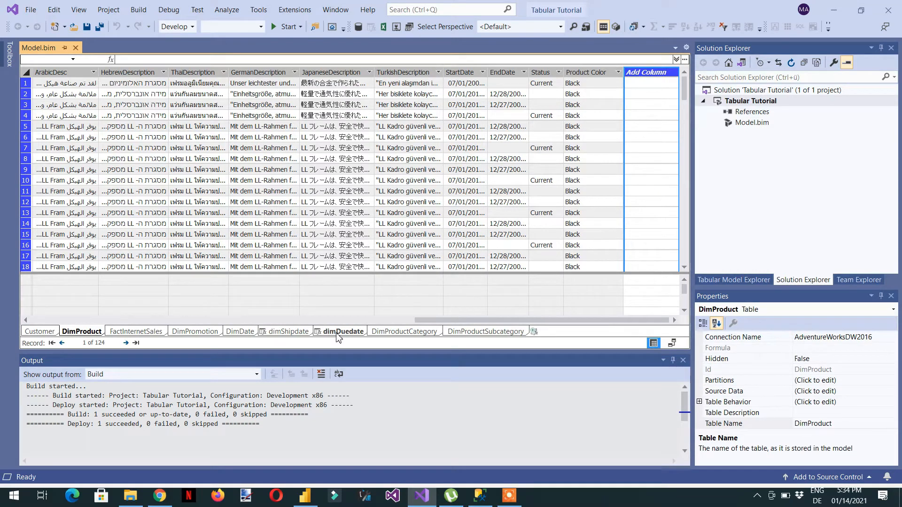
{"action": "left_click", "coordinate": [241, 332]}
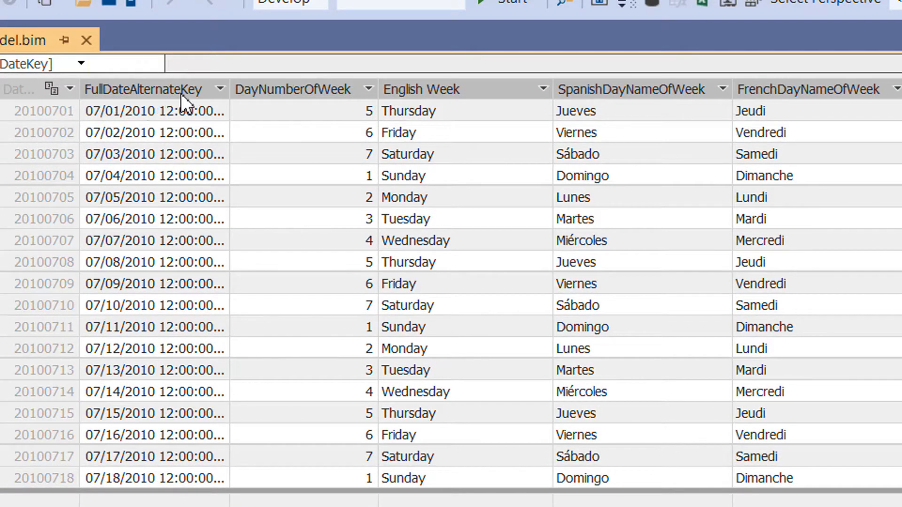
{"action": "left_click", "coordinate": [181, 91]}
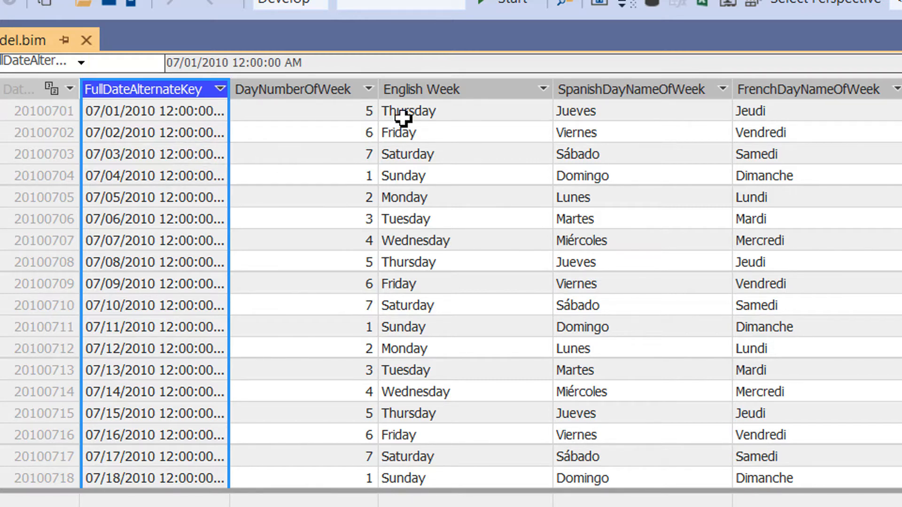
{"action": "left_click", "coordinate": [436, 112]}
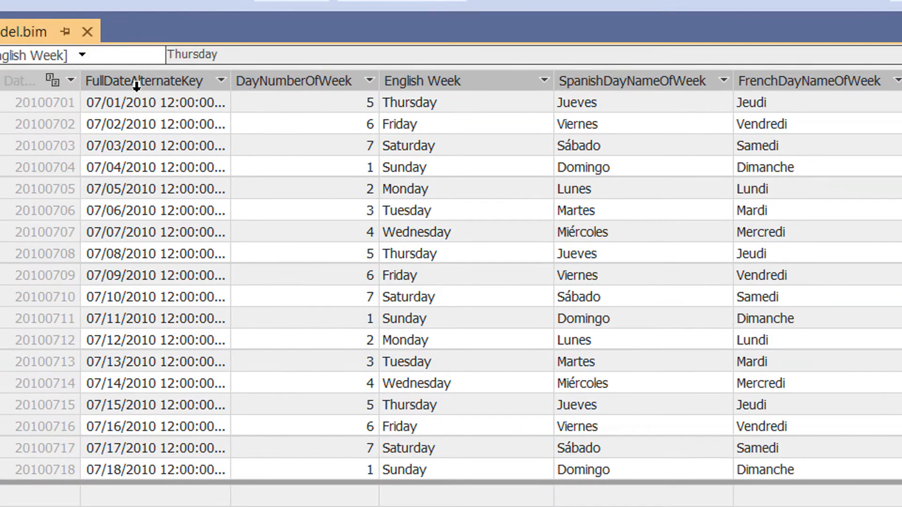
{"action": "left_click", "coordinate": [136, 82]}
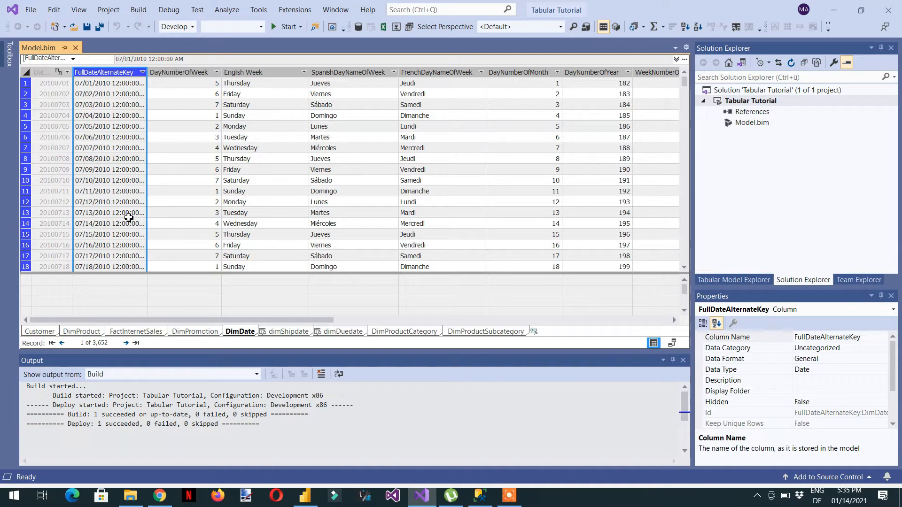
Step: Mark the DimDate table as a date table with FullDateAlternateKey as its unique identifier
{"action": "left_click", "coordinate": [673, 344]}
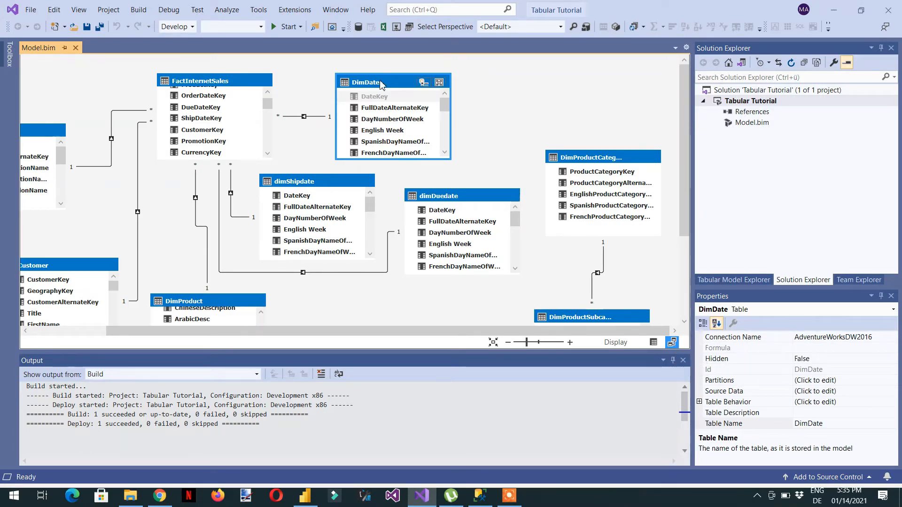
{"action": "left_click", "coordinate": [292, 10]}
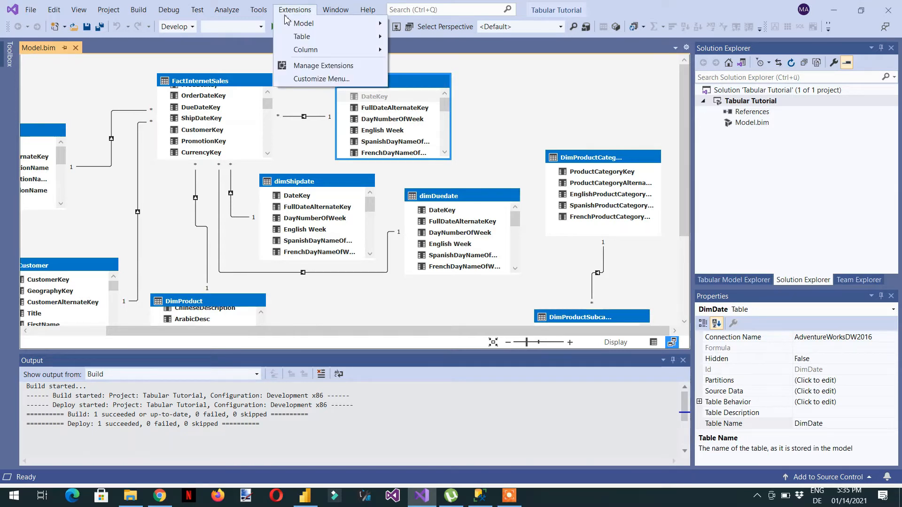
{"action": "mouse_move", "coordinate": [303, 41]}
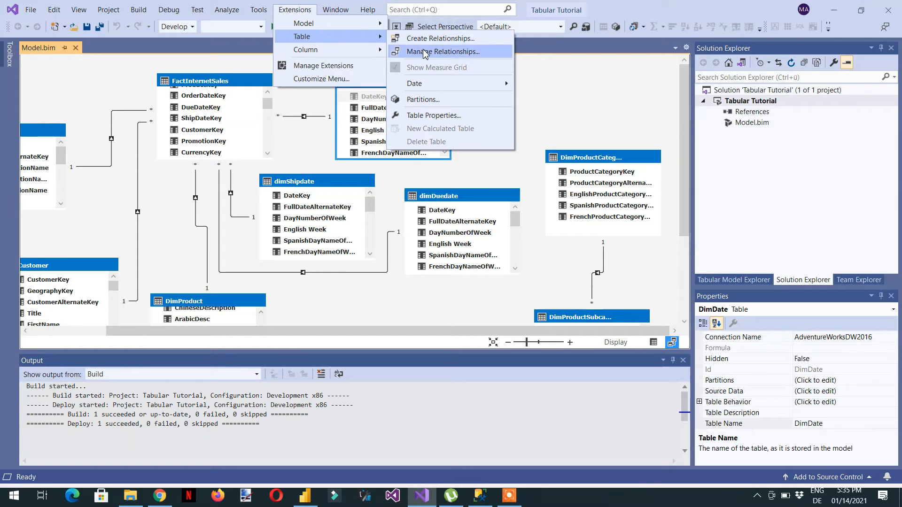
{"action": "mouse_move", "coordinate": [429, 86]}
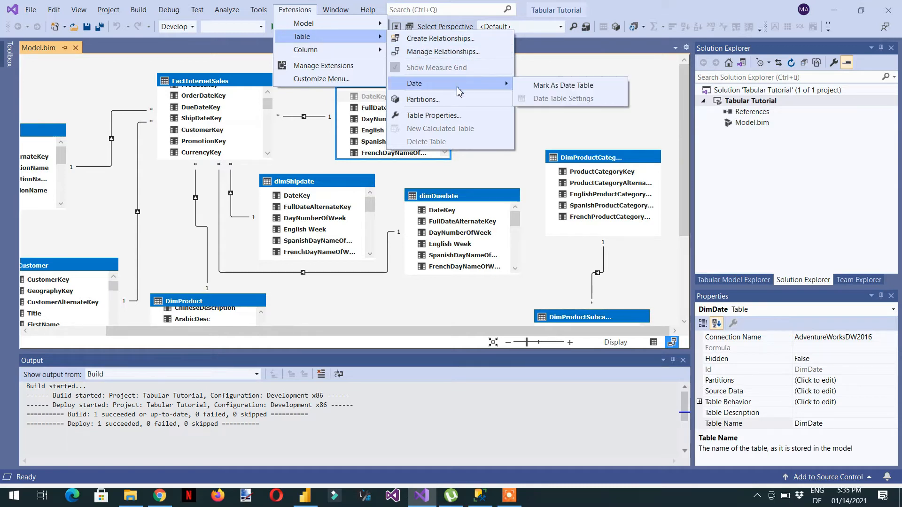
{"action": "left_click", "coordinate": [571, 88]}
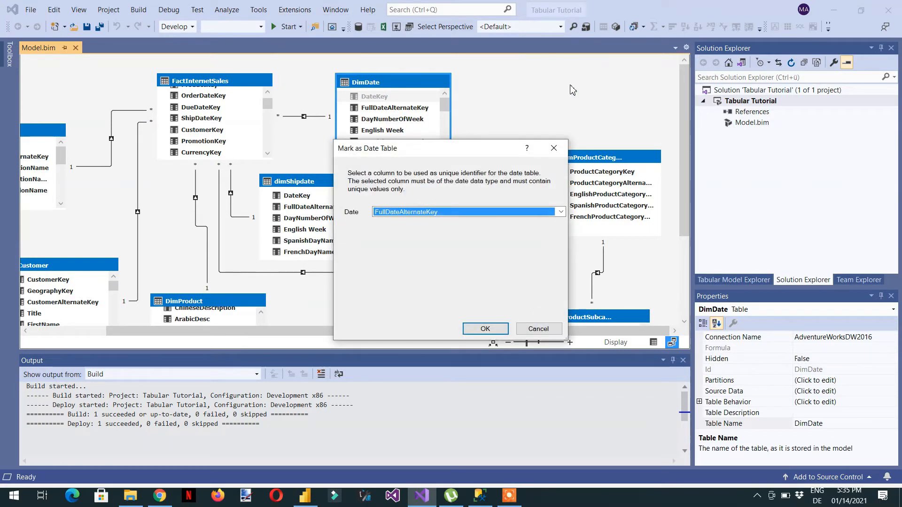
{"action": "left_click", "coordinate": [561, 213]}
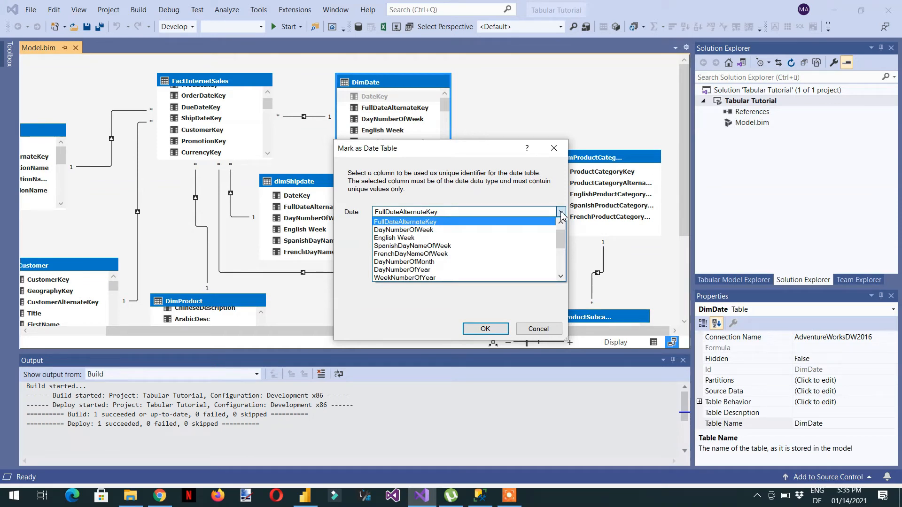
{"action": "left_click", "coordinate": [562, 214]}
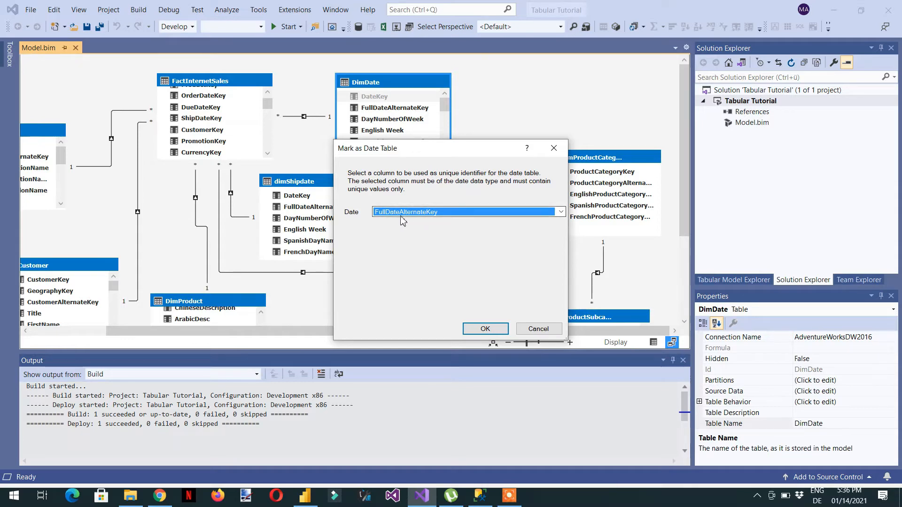
{"action": "left_click", "coordinate": [484, 329]}
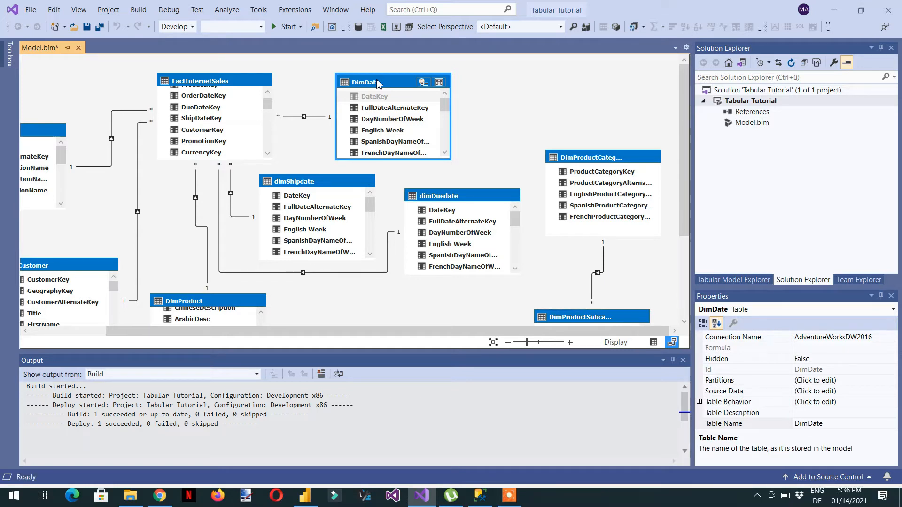
Step: Rearrange the model diagram so DimProductSubcategory sits beside DimProduct and DimProductCategory sits beside DimProductSubcategory
{"action": "left_click_drag", "start_coordinate": [414, 335], "coordinate": [371, 337]}
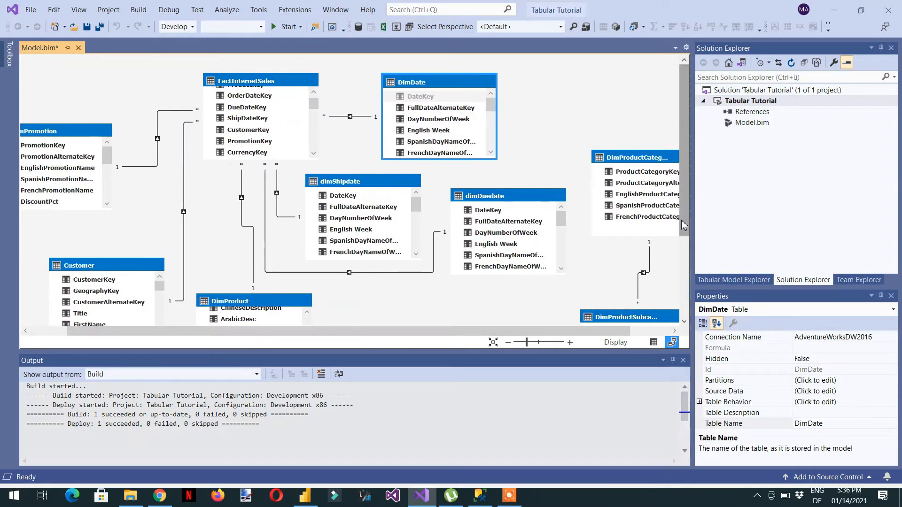
{"action": "left_click_drag", "start_coordinate": [683, 231], "coordinate": [683, 303]}
{"action": "left_click_drag", "start_coordinate": [584, 330], "coordinate": [612, 331]}
{"action": "left_click_drag", "start_coordinate": [605, 207], "coordinate": [443, 210]}
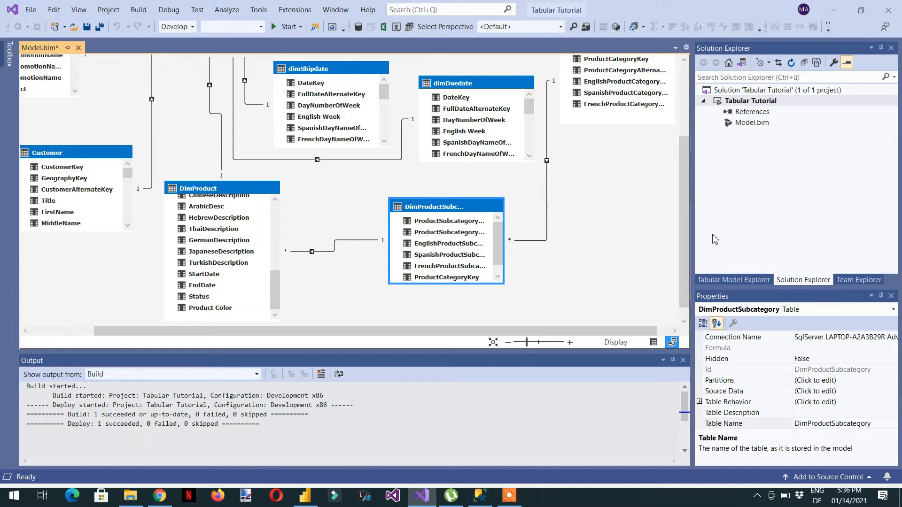
{"action": "left_click_drag", "start_coordinate": [683, 214], "coordinate": [683, 162]}
{"action": "left_click_drag", "start_coordinate": [620, 133], "coordinate": [599, 259]}
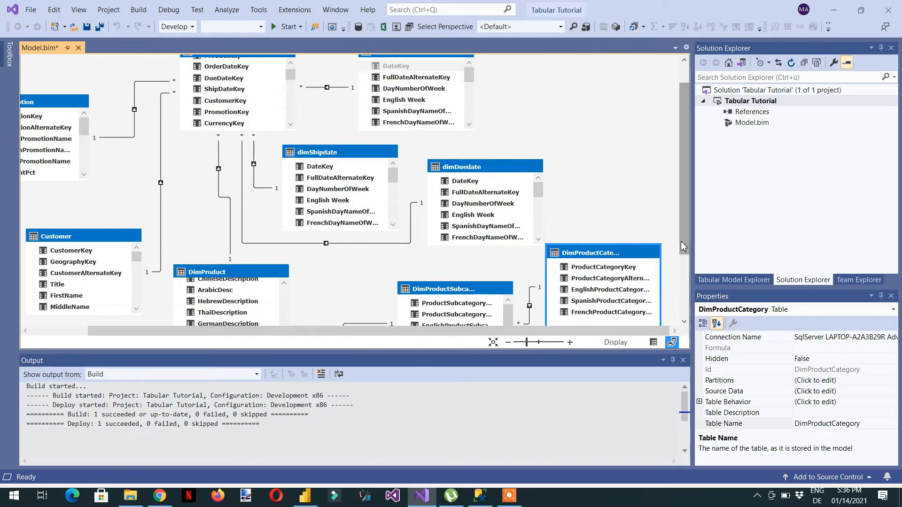
Step: Close the build output pane to give the model diagram more room around the product tables
{"action": "left_click_drag", "start_coordinate": [683, 248], "coordinate": [683, 291]}
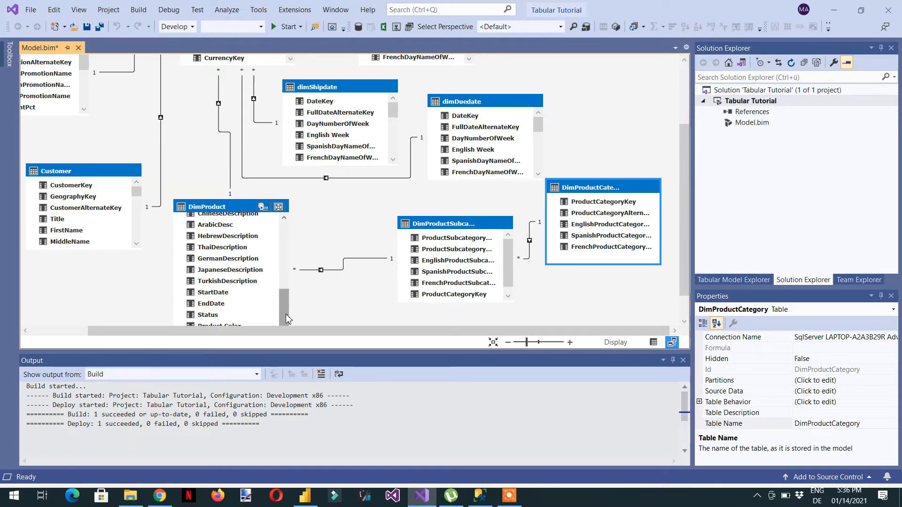
{"action": "left_click_drag", "start_coordinate": [286, 314], "coordinate": [285, 316]}
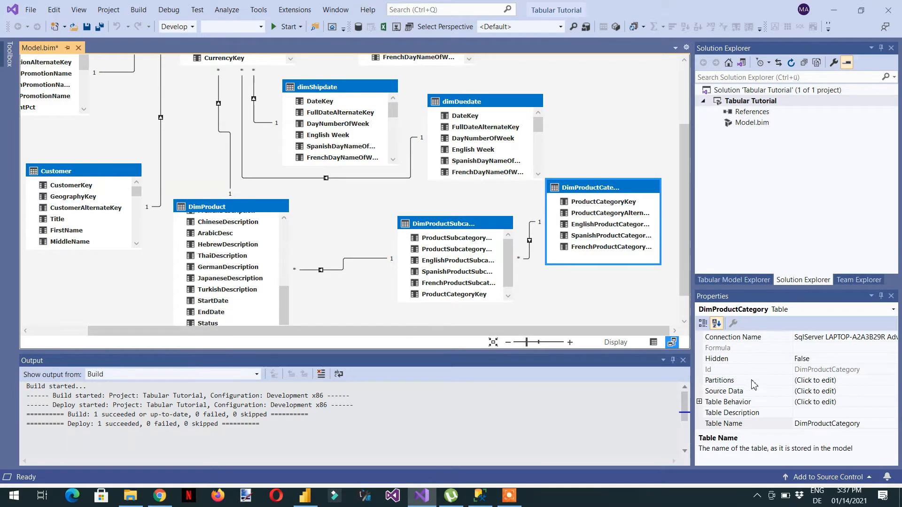
{"action": "left_click", "coordinate": [683, 361]}
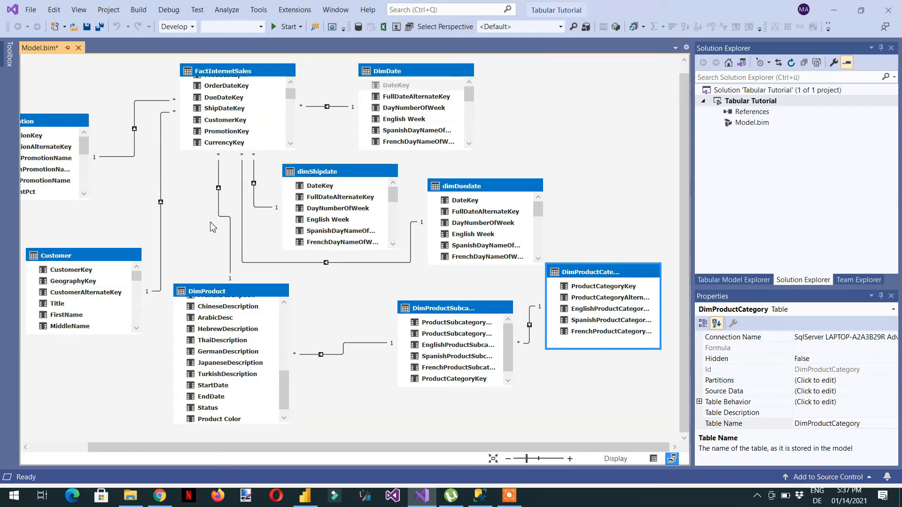
Step: Add a calculated column to the DimProduct table with the formula =RELATED(DimProductSubcategory[EnglishProductSubcategoryName])
{"action": "left_click", "coordinate": [654, 458]}
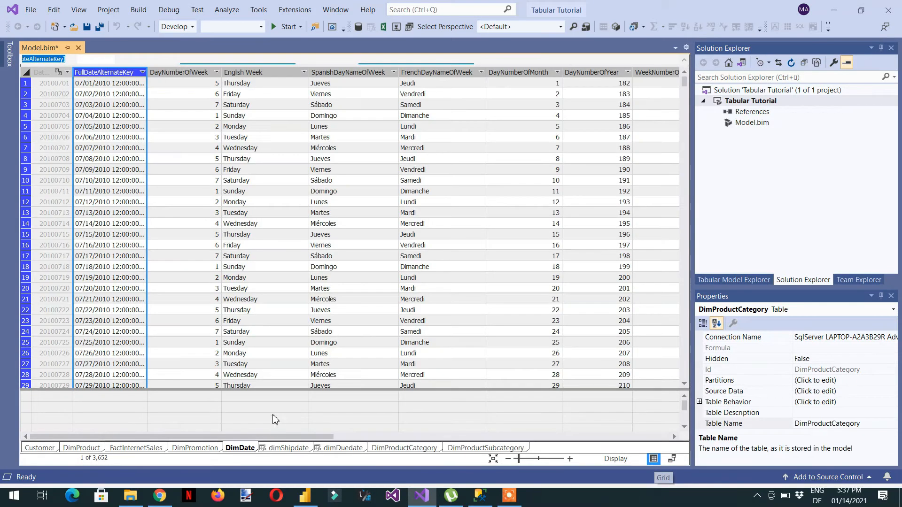
{"action": "left_click", "coordinate": [81, 449]}
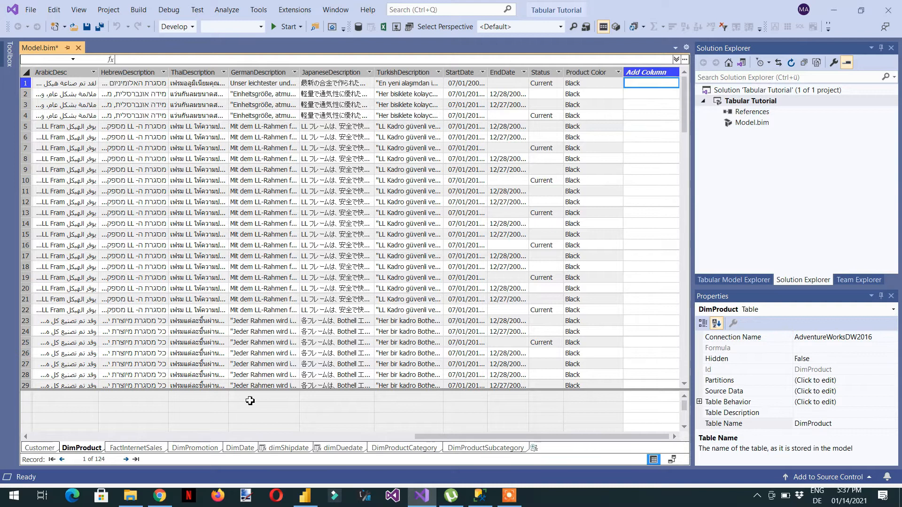
{"action": "left_click_drag", "start_coordinate": [463, 439], "coordinate": [578, 419]}
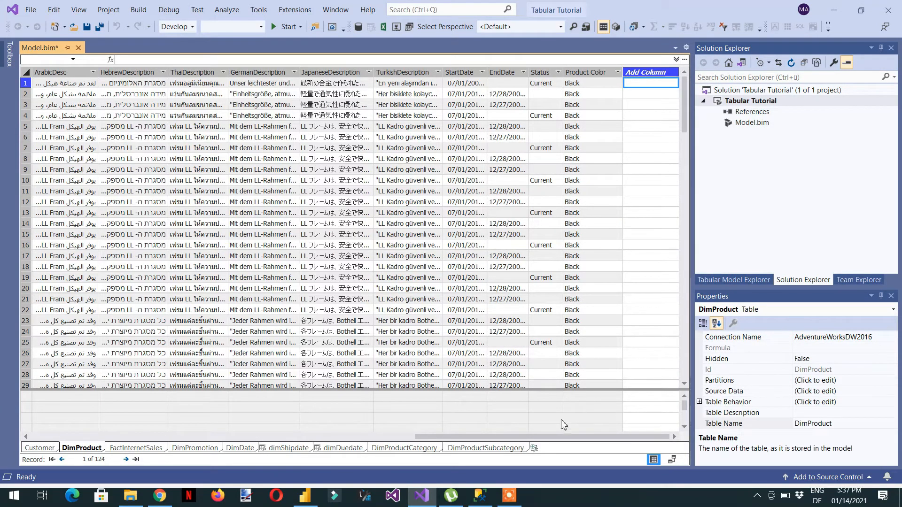
{"action": "left_click", "coordinate": [671, 459]}
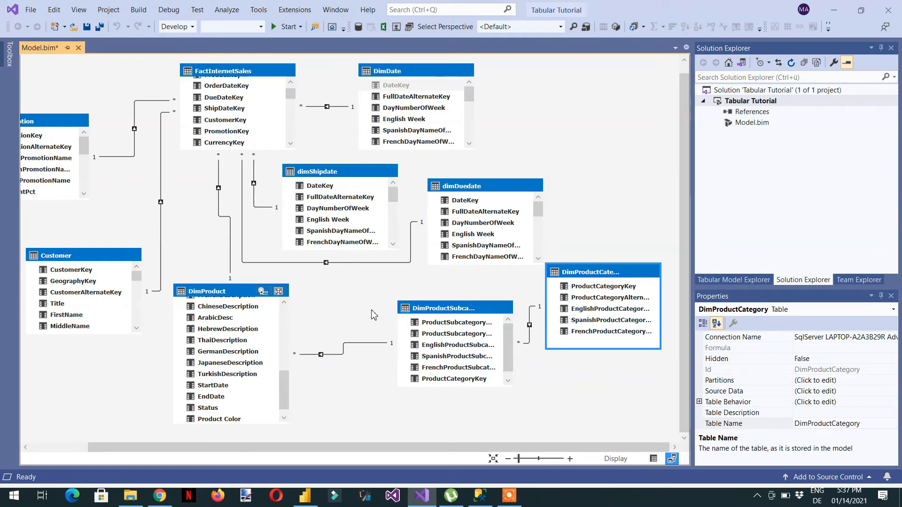
{"action": "left_click", "coordinate": [653, 458]}
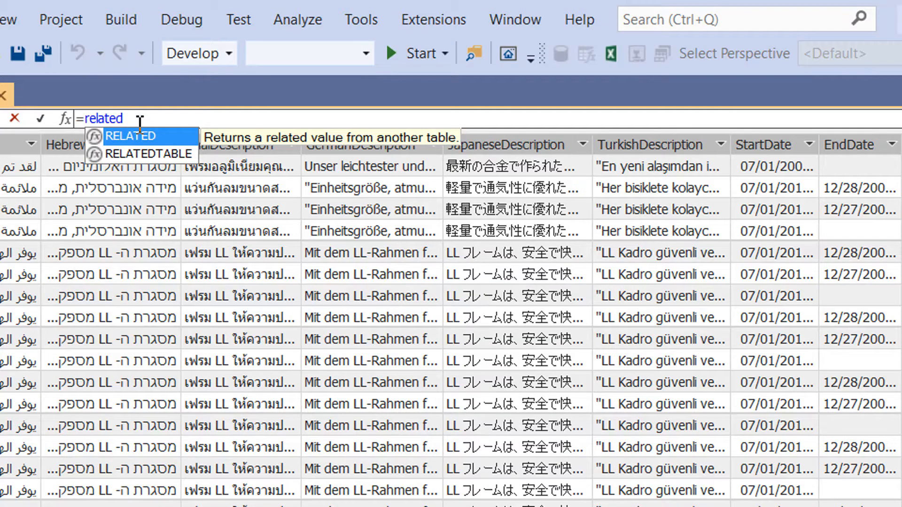
{"action": "type", "text": "("}
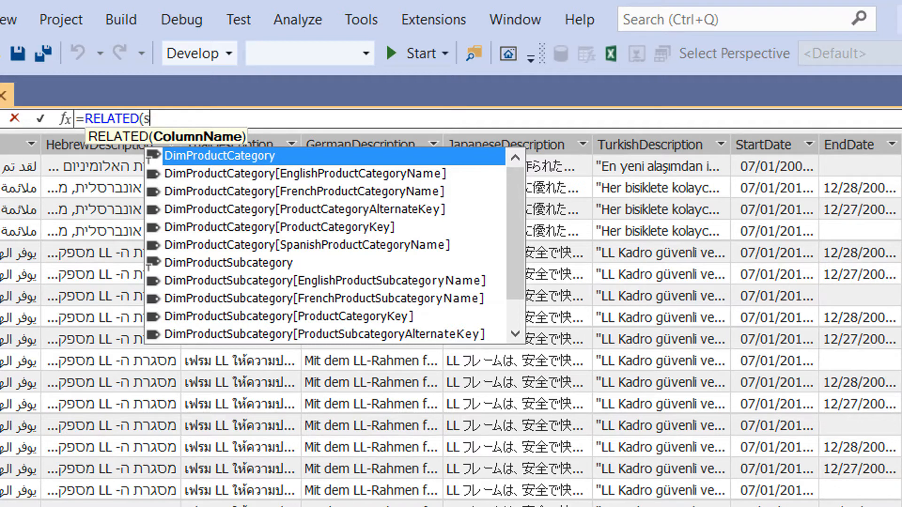
{"action": "type", "text": "sub"}
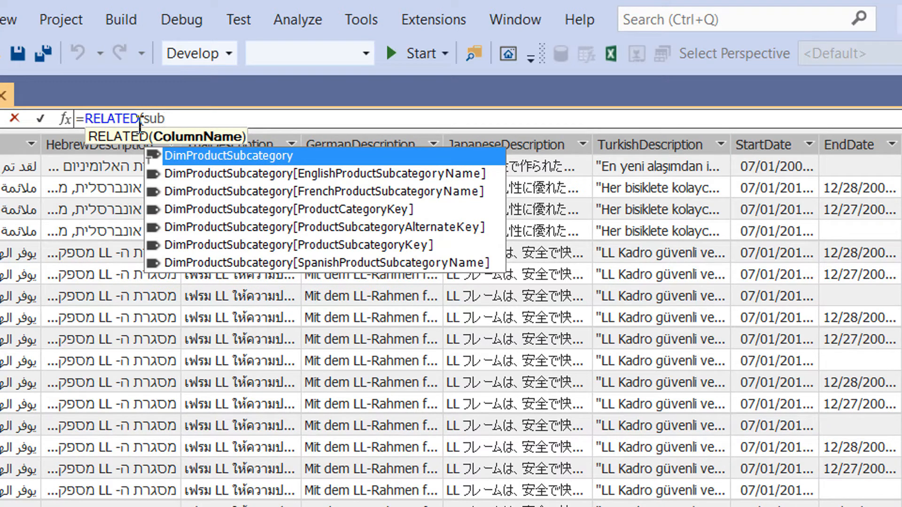
{"action": "left_click", "coordinate": [314, 169]}
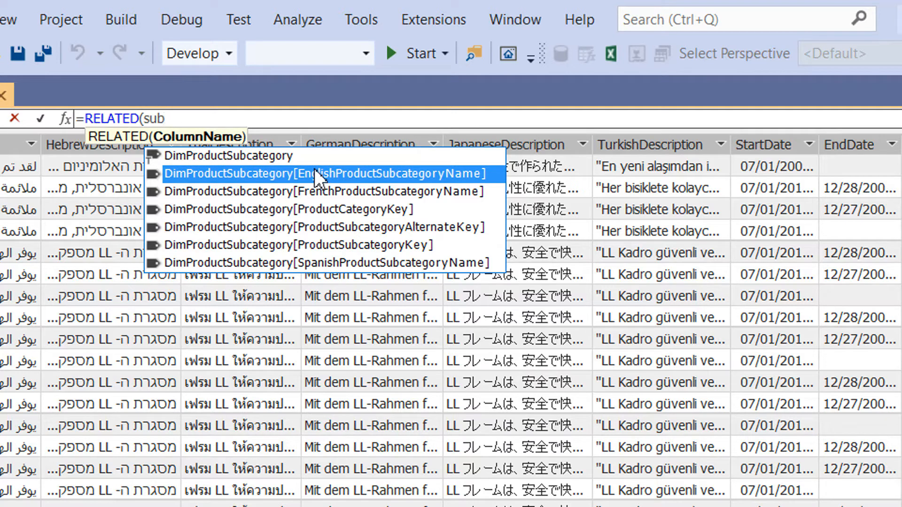
{"action": "double_click", "coordinate": [314, 168]}
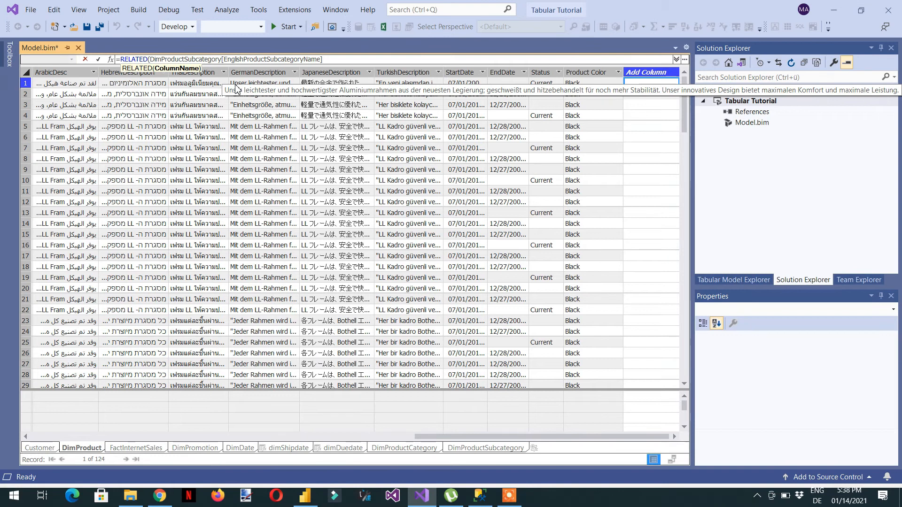
{"action": "type", "text": ")"}
{"action": "key", "text": "Return"}
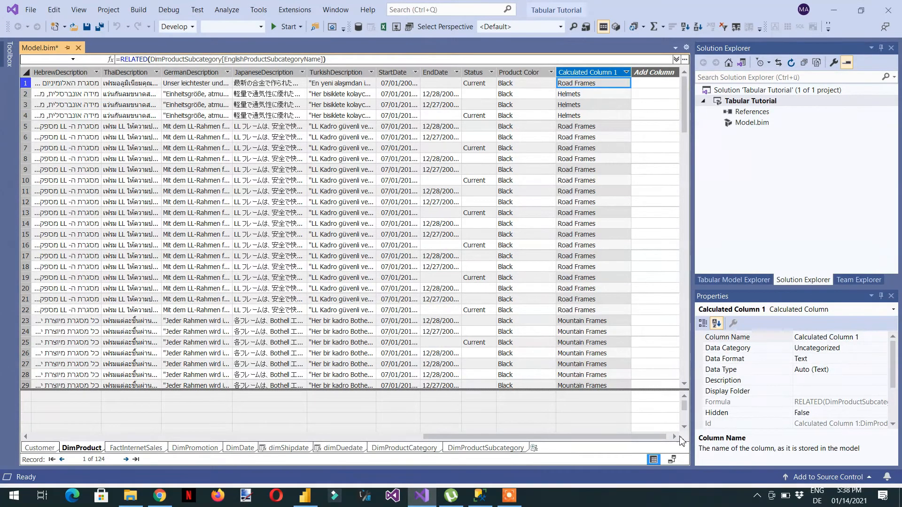
Step: Rename the new calculated column in DimProduct to SubCategories
{"action": "left_click", "coordinate": [671, 460]}
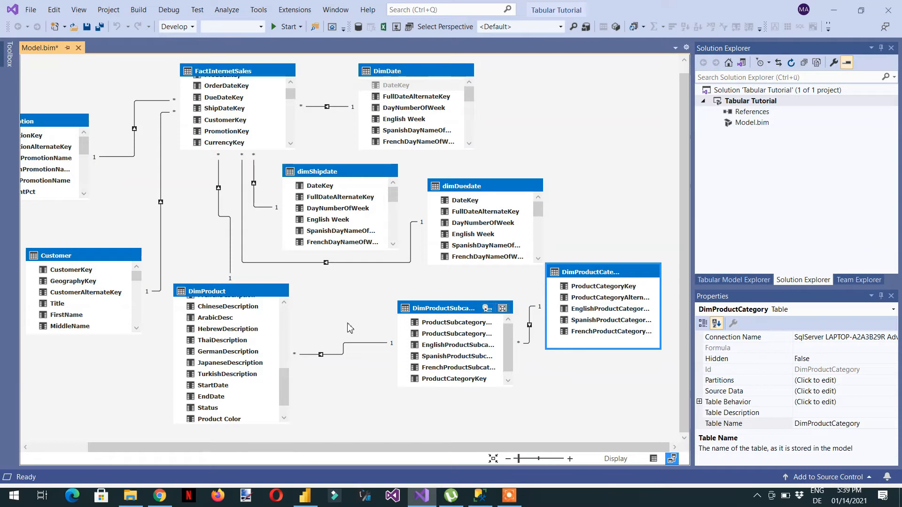
{"action": "left_click", "coordinate": [654, 458]}
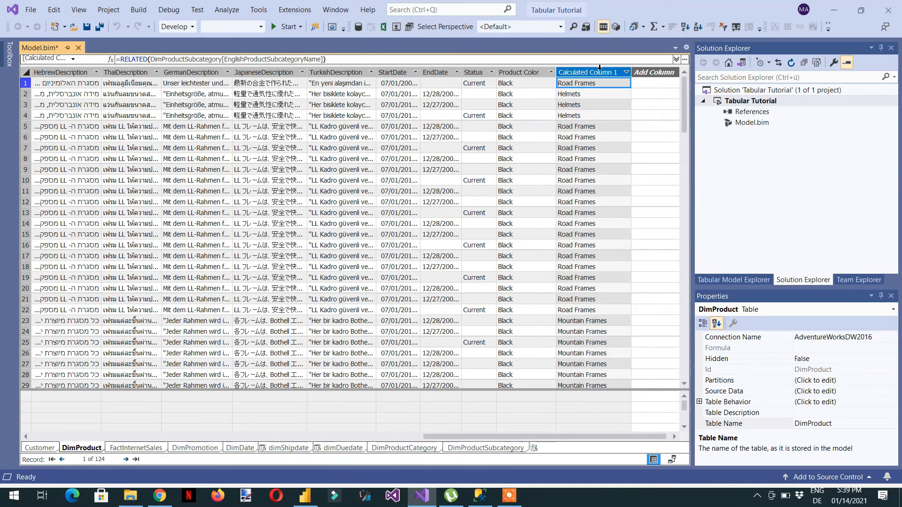
{"action": "left_click", "coordinate": [592, 72]}
{"action": "double_click", "coordinate": [593, 72]}
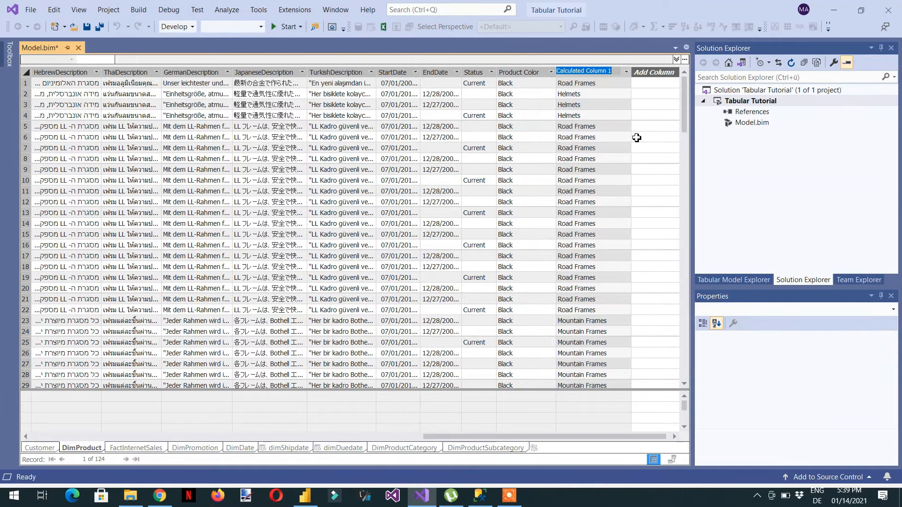
{"action": "type", "text": "Sub"}
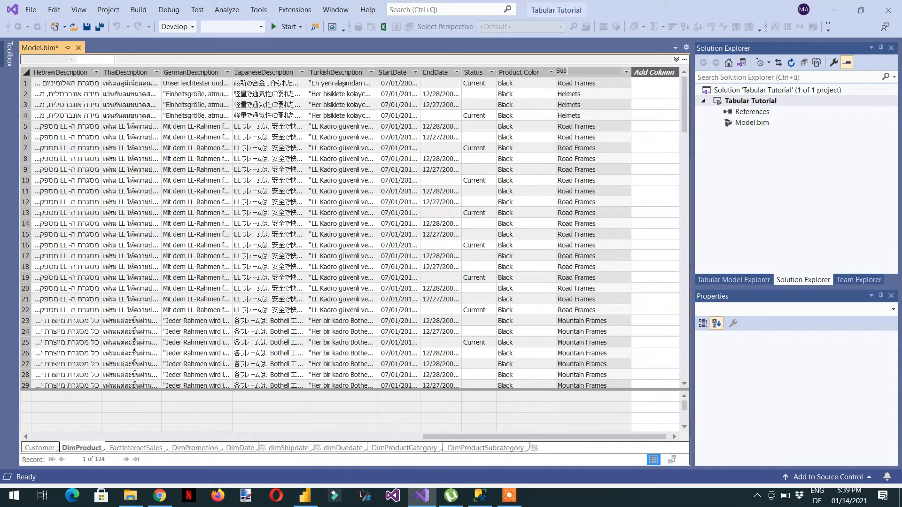
{"action": "type", "text": "Categories"}
{"action": "key", "text": "Return"}
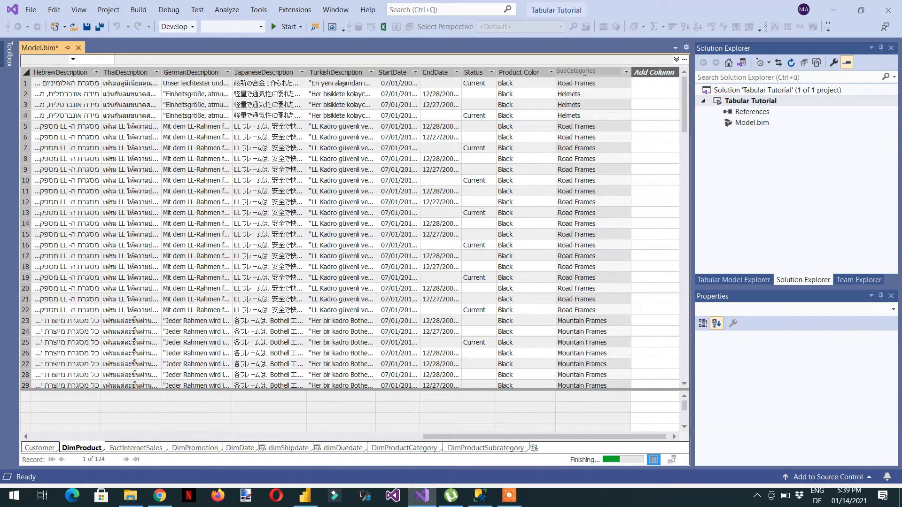
Step: Add another calculated column to the DimProduct table with the formula =RELATED(DimProductCategory[EnglishProductCategoryName])
{"action": "left_click", "coordinate": [649, 84]}
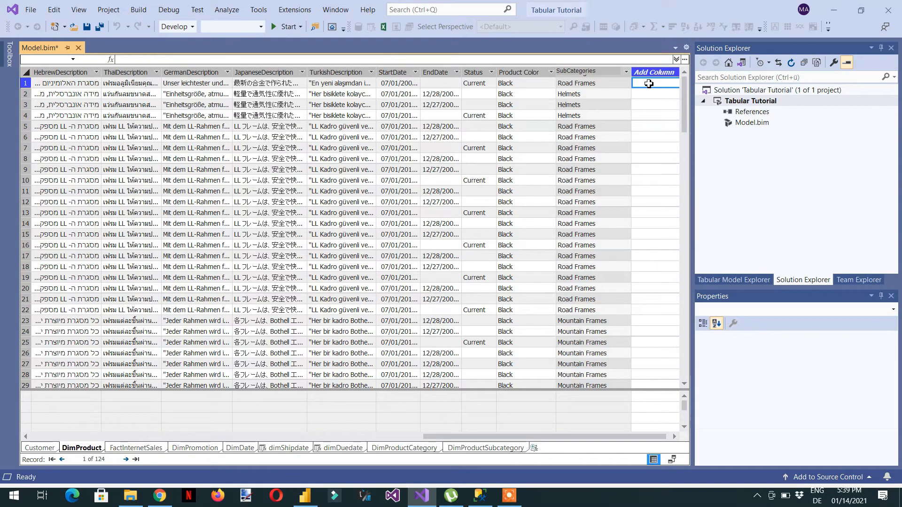
{"action": "left_click", "coordinate": [330, 60]}
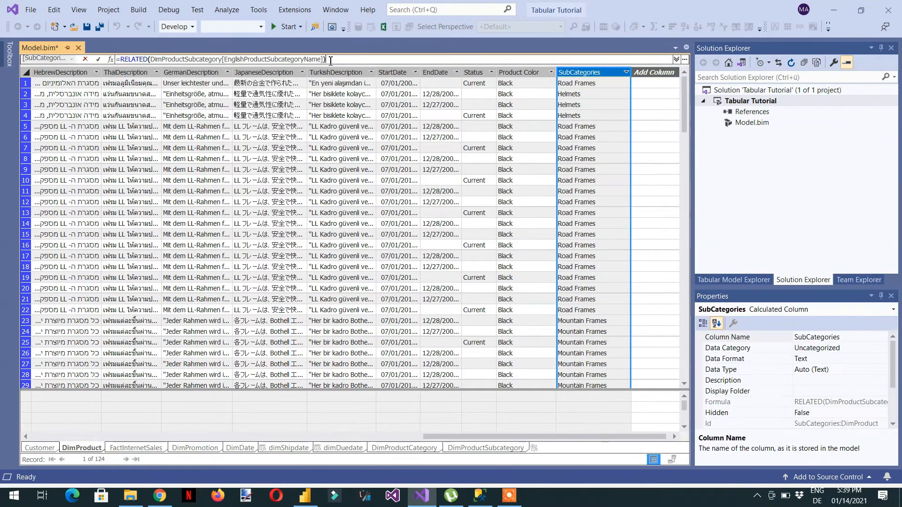
{"action": "left_click", "coordinate": [659, 87]}
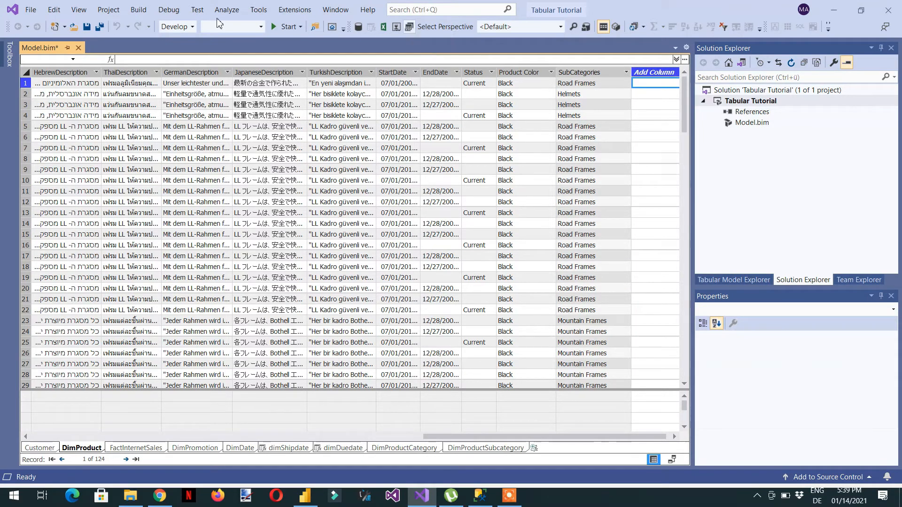
{"action": "left_click", "coordinate": [172, 59]}
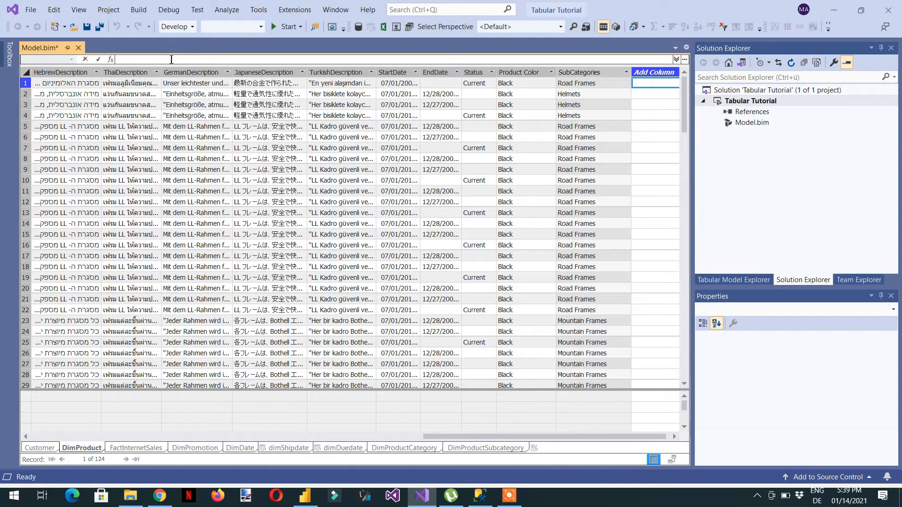
{"action": "type", "text": "="}
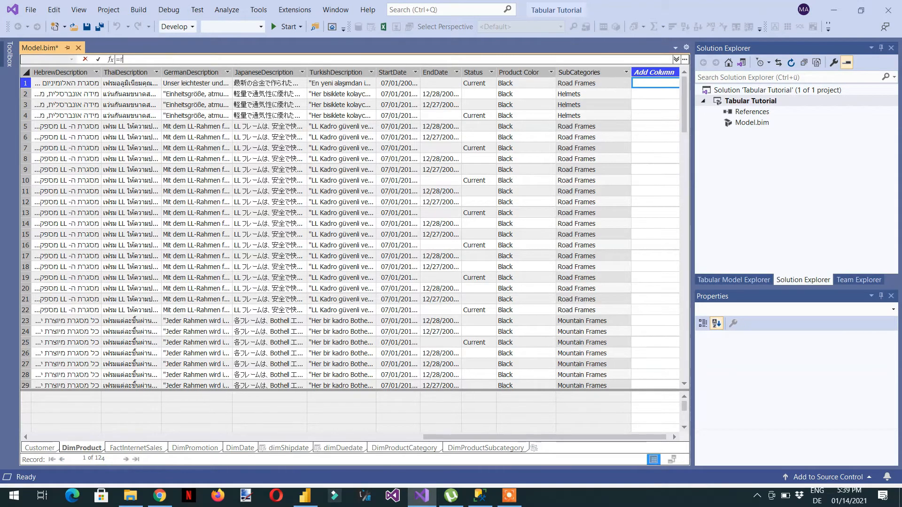
{"action": "type", "text": "relat"}
{"action": "key", "text": "Tab"}
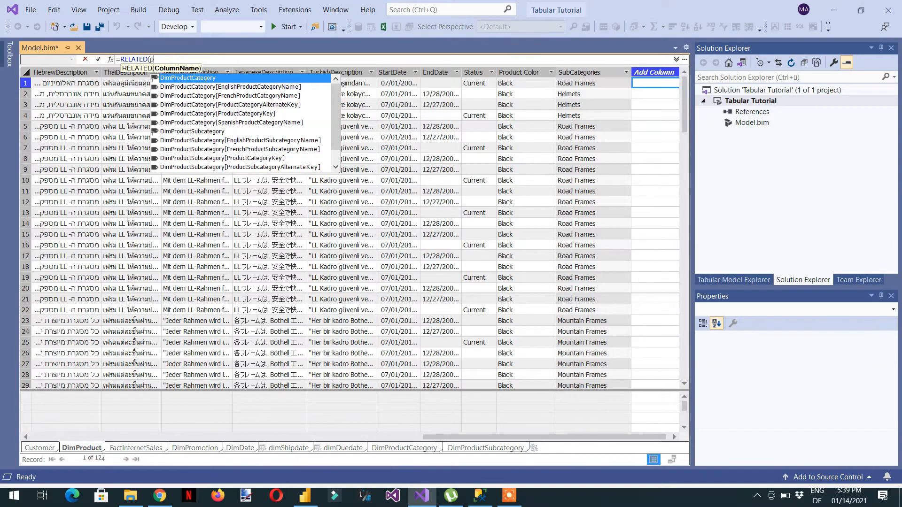
{"action": "type", "text": "pro"}
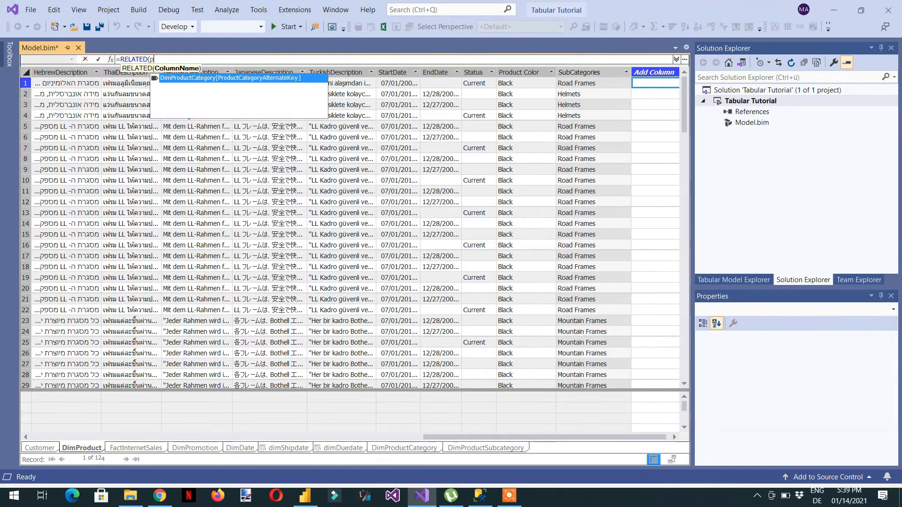
{"action": "key", "text": "Up"}
{"action": "key", "text": "Up"}
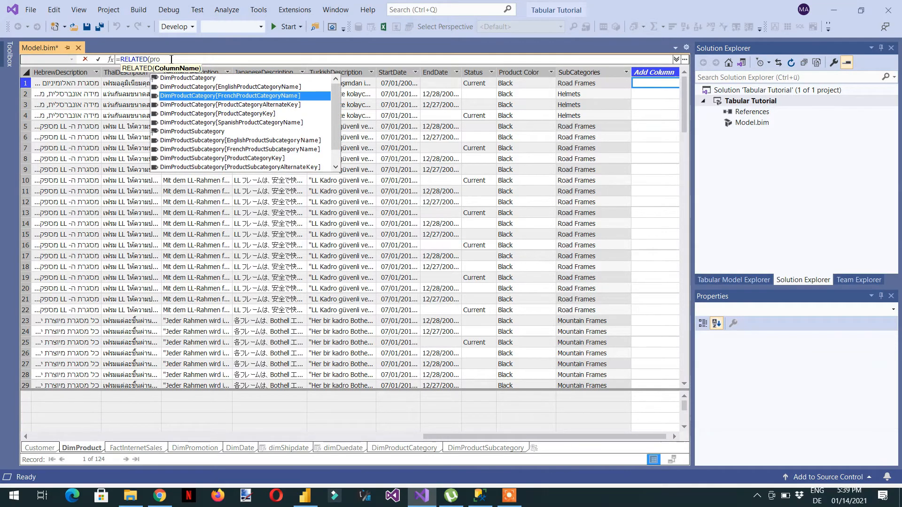
{"action": "key", "text": "Tab"}
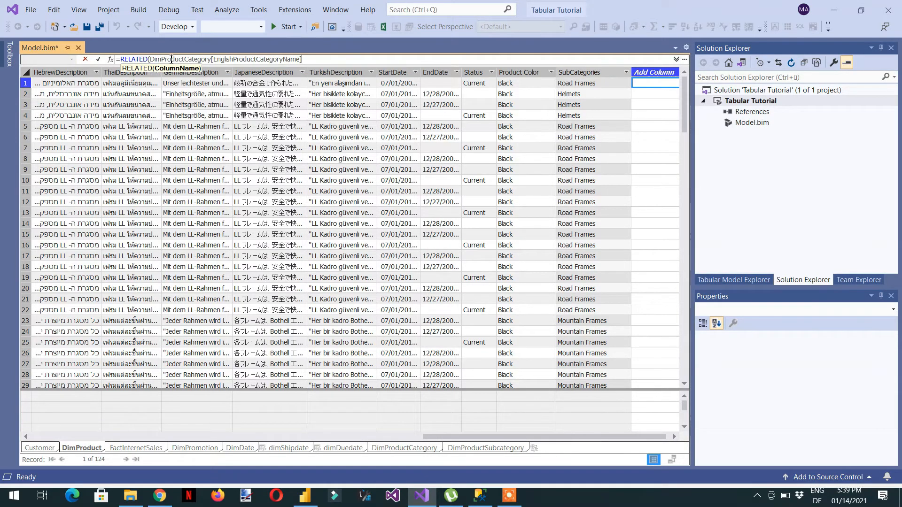
{"action": "type", "text": ")"}
{"action": "key", "text": "Return"}
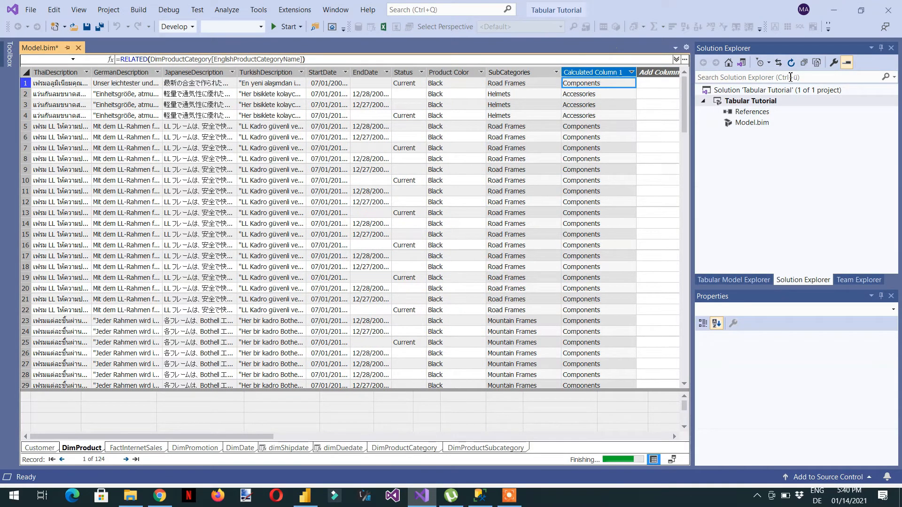
Step: Rename the new category column in DimProduct to Product Category
{"action": "left_click", "coordinate": [607, 69]}
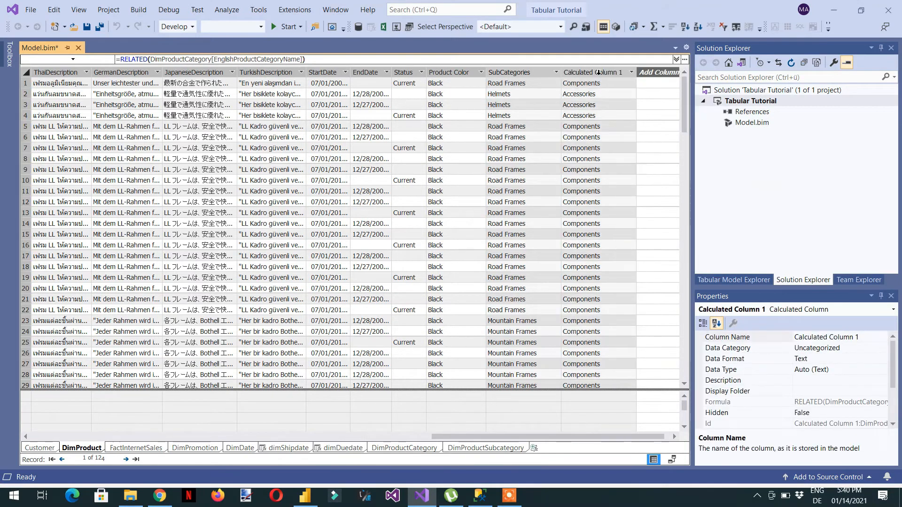
{"action": "double_click", "coordinate": [598, 71]}
{"action": "type", "text": "Product"}
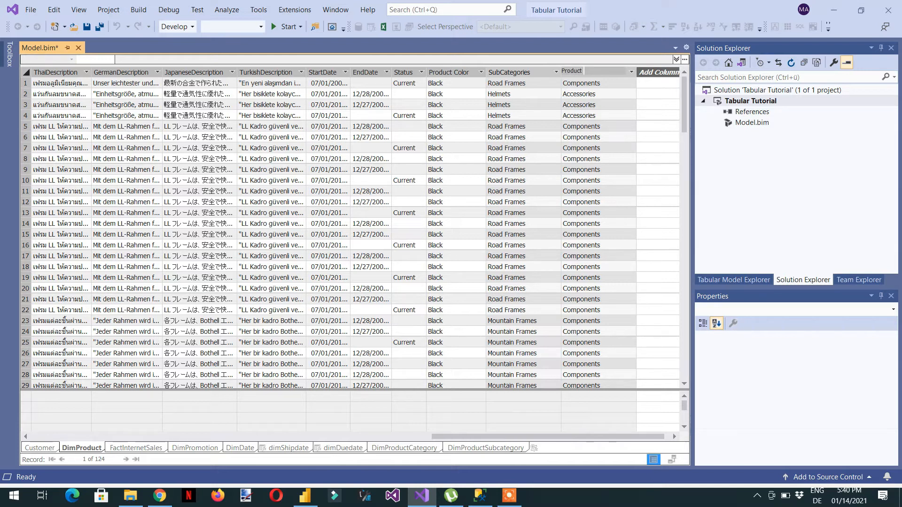
{"action": "type", "text": " Category"}
{"action": "key", "text": "Return"}
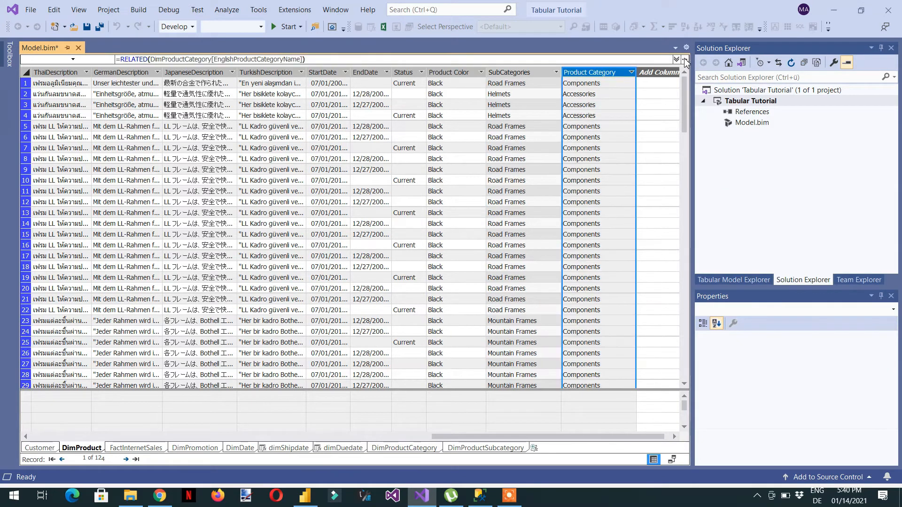
Step: Save the model and deploy the Tabular Tutorial project, closing the deployment report when it finishes
{"action": "key", "text": "ctrl+s"}
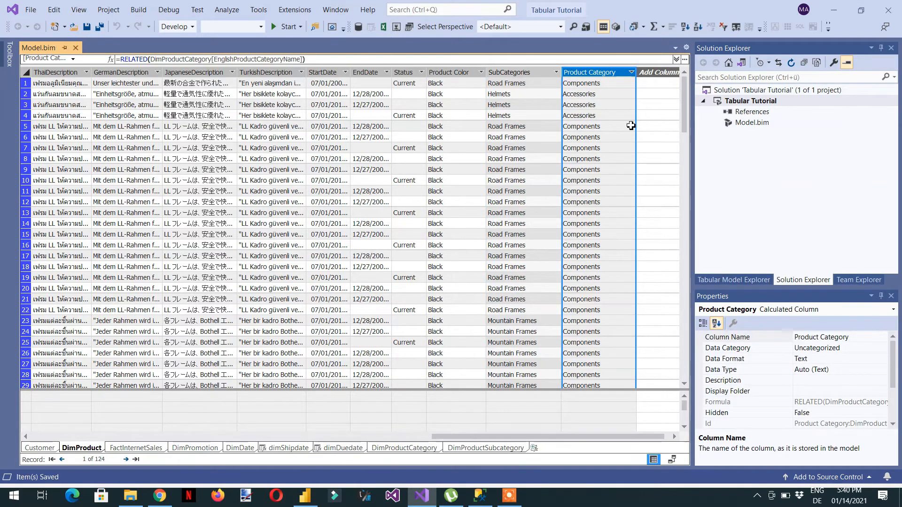
{"action": "right_click", "coordinate": [751, 102]}
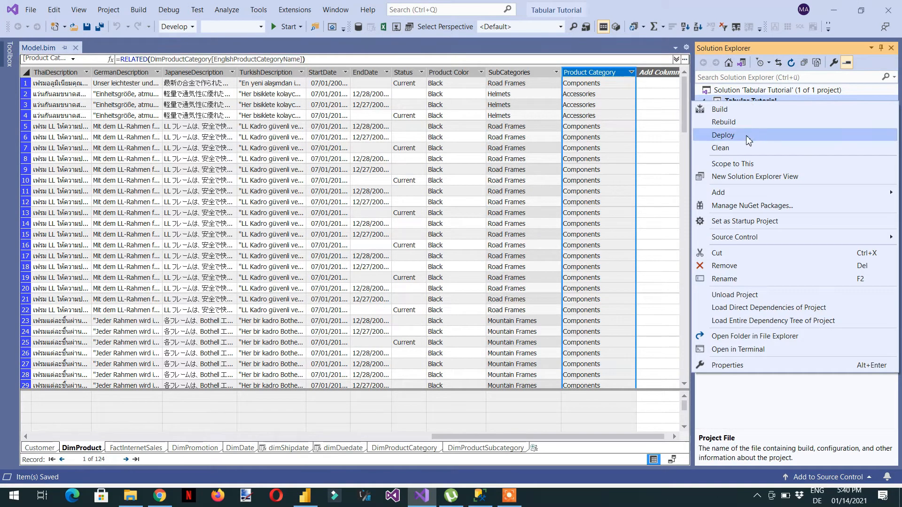
{"action": "left_click", "coordinate": [744, 136]}
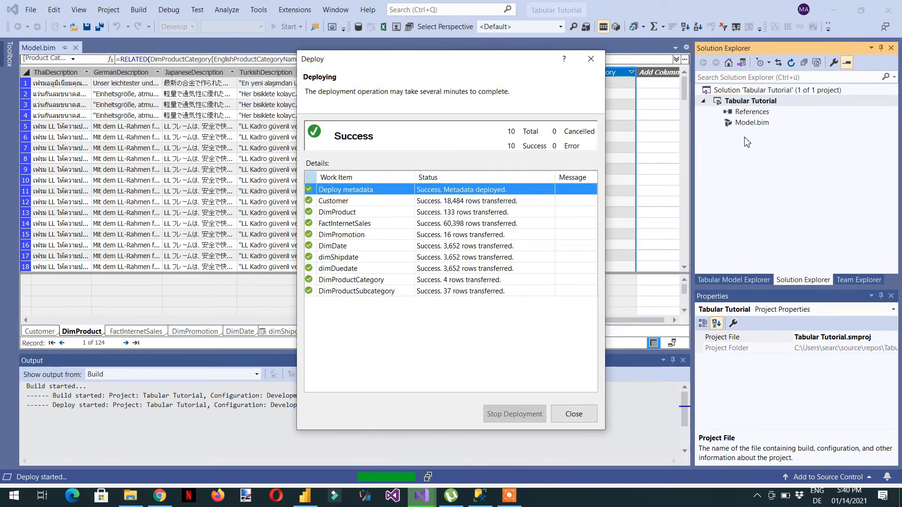
{"action": "left_click", "coordinate": [573, 414]}
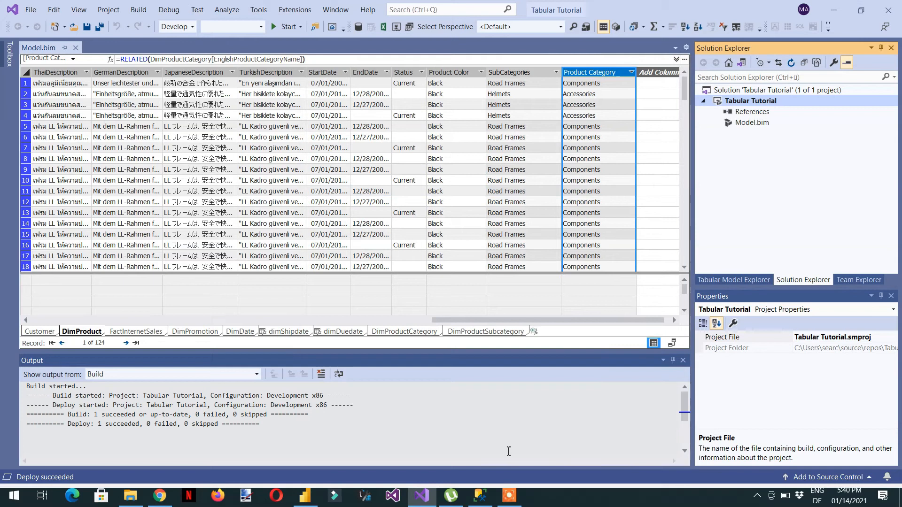
Step: Switch to Power BI Desktop and add the Product Category and SubCategories fields from DimProduct to the empty matrix
{"action": "left_click", "coordinate": [310, 499]}
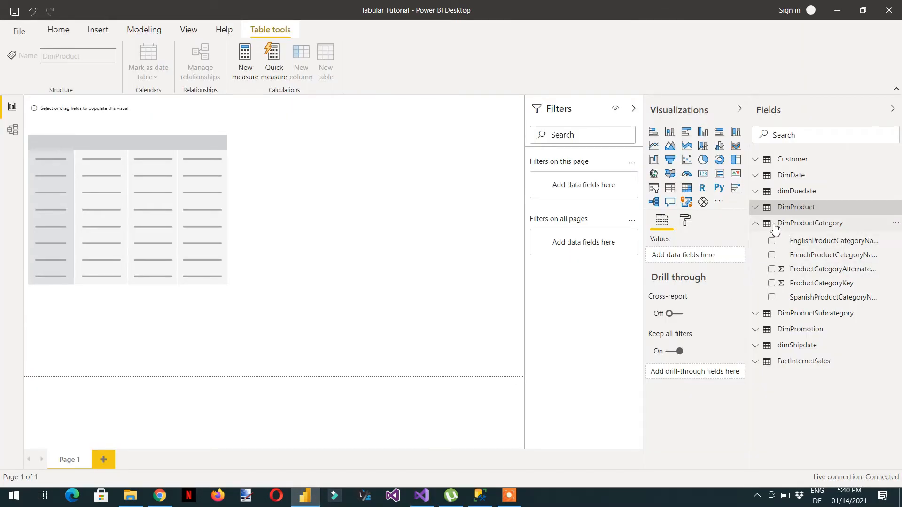
{"action": "left_click", "coordinate": [756, 224]}
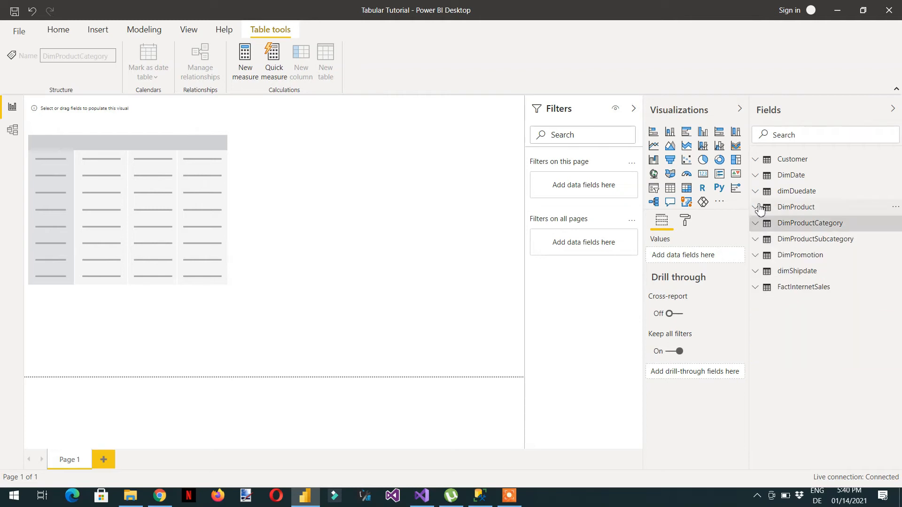
{"action": "left_click", "coordinate": [757, 207]}
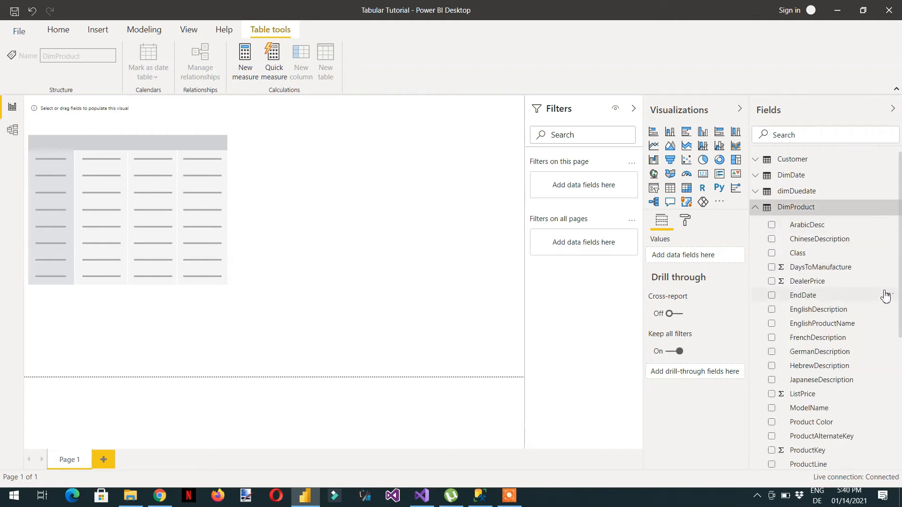
{"action": "left_click_drag", "start_coordinate": [900, 272], "coordinate": [900, 386]}
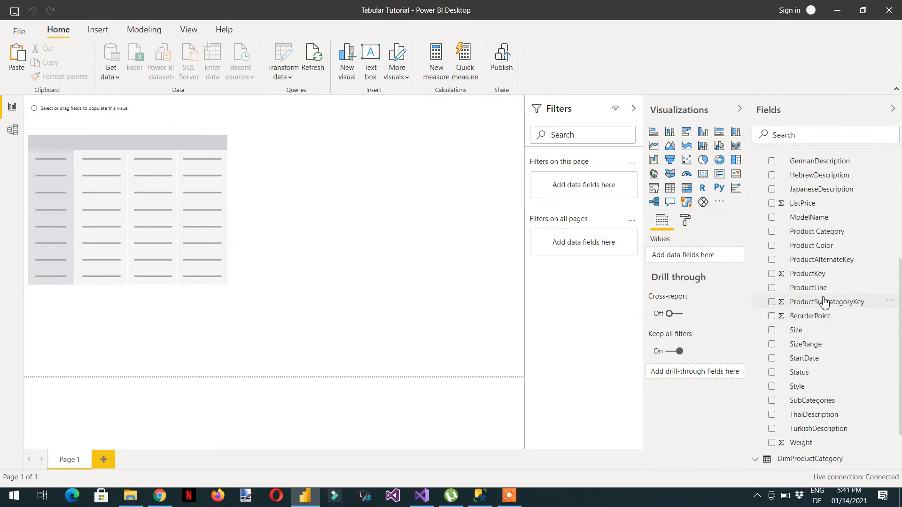
{"action": "scroll", "coordinate": [798, 282], "scroll_direction": "up", "scroll_amount": 1}
{"action": "left_click", "coordinate": [771, 259]}
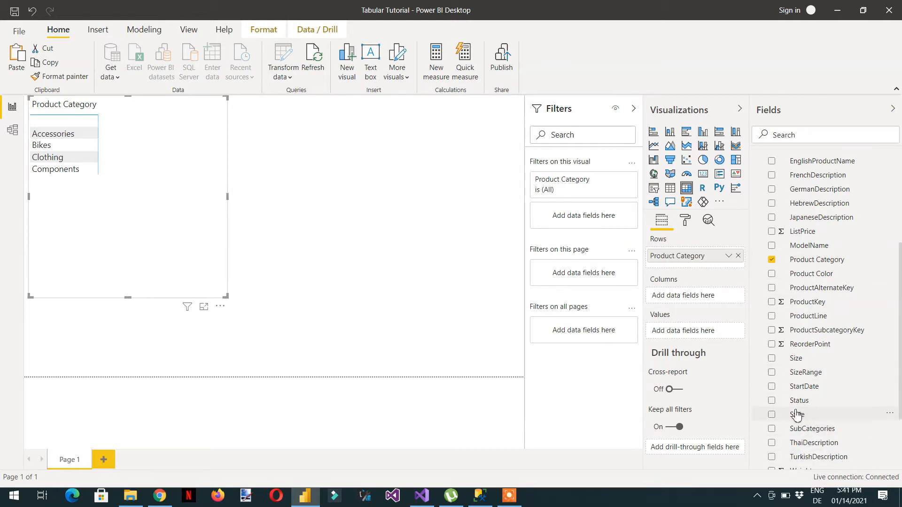
{"action": "left_click", "coordinate": [772, 429]}
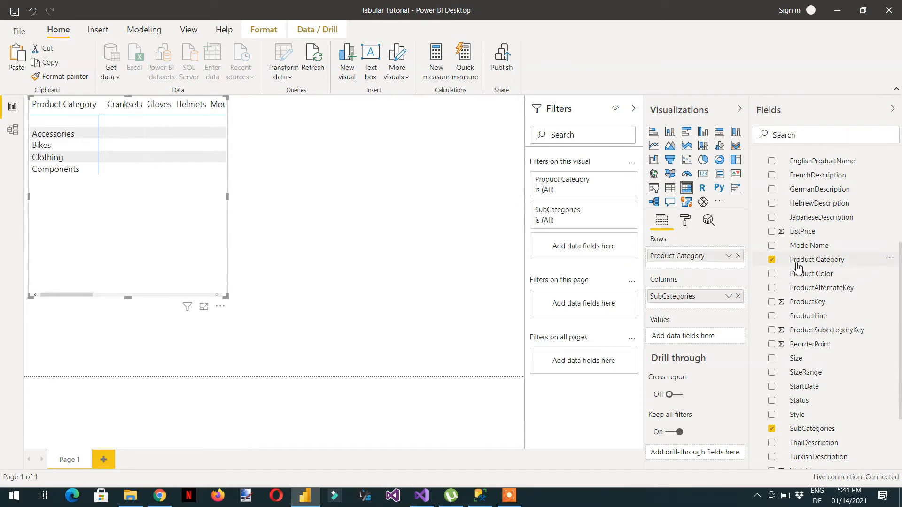
Step: Add EnglishProductName to the matrix and move SubCategories into the rows between Product Category and EnglishProductName
{"action": "left_click_drag", "start_coordinate": [900, 296], "coordinate": [901, 259]}
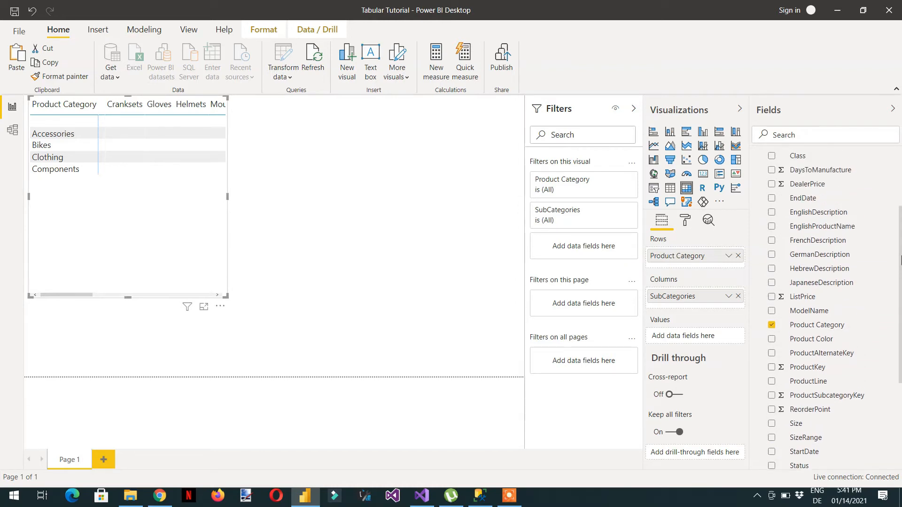
{"action": "left_click", "coordinate": [771, 227]}
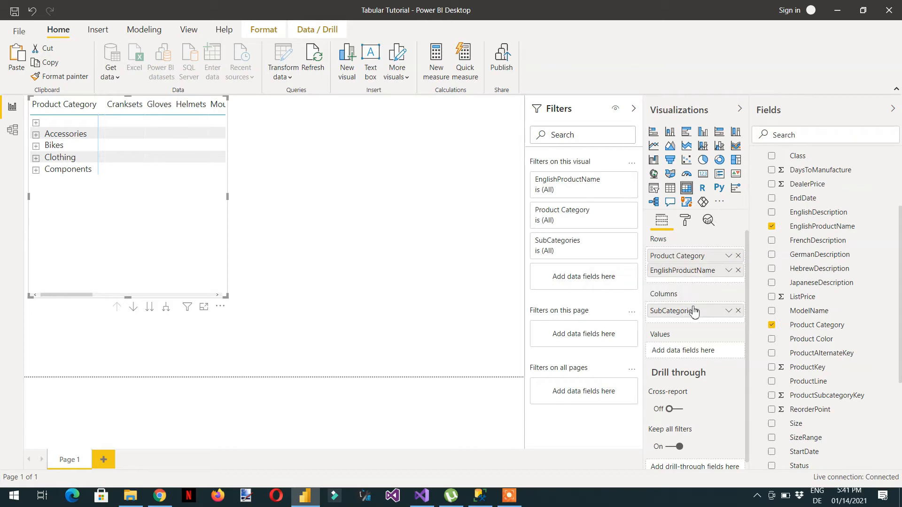
{"action": "left_click_drag", "start_coordinate": [692, 317], "coordinate": [691, 270]}
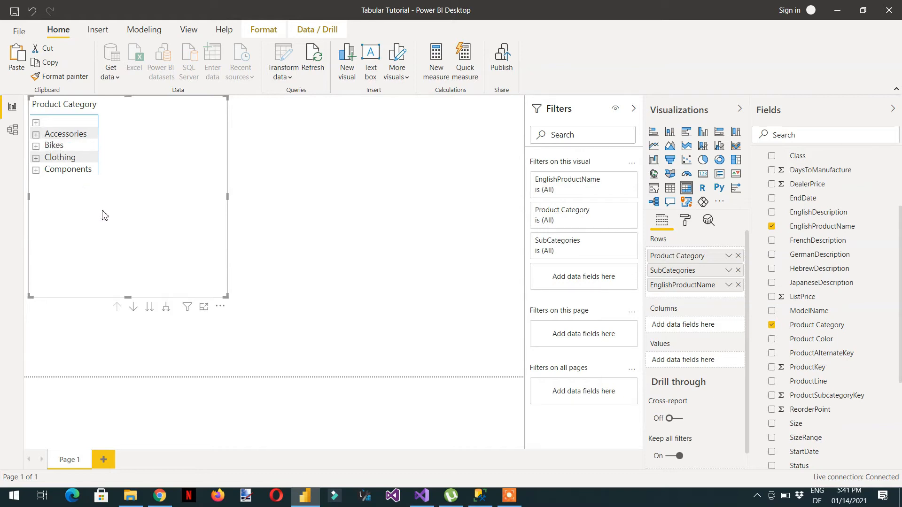
Step: Set the matrix grid text size to 23 pt and make the visual taller and slightly narrower
{"action": "left_click", "coordinate": [685, 224]}
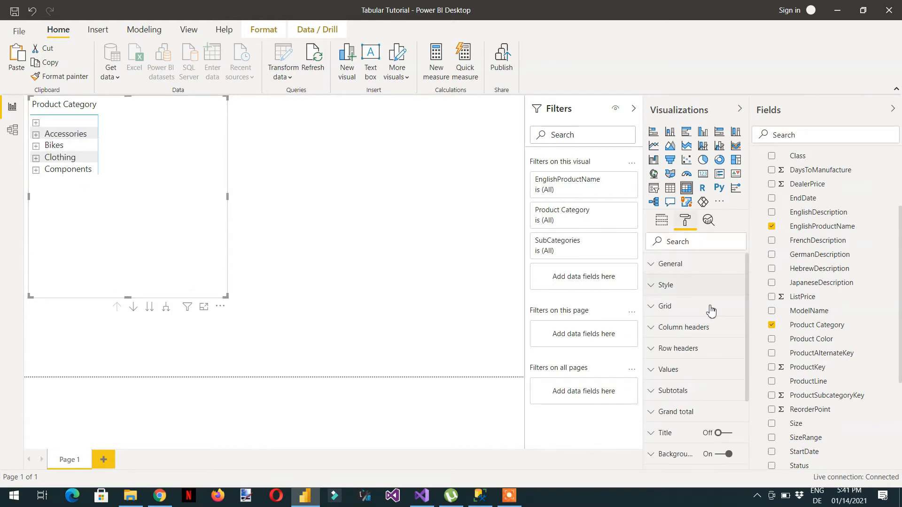
{"action": "left_click", "coordinate": [653, 308]}
{"action": "scroll", "coordinate": [748, 325], "scroll_direction": "down", "scroll_amount": 4}
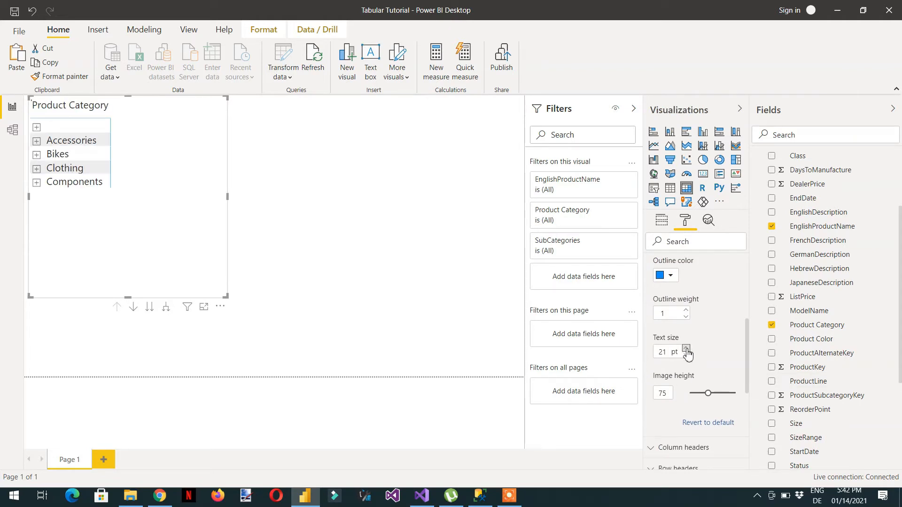
{"action": "left_click", "coordinate": [685, 349]}
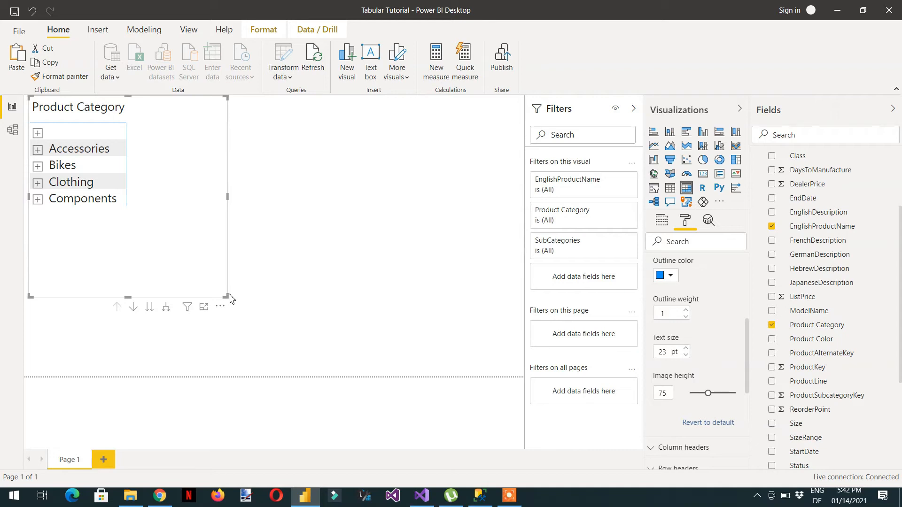
{"action": "left_click_drag", "start_coordinate": [226, 296], "coordinate": [218, 343]}
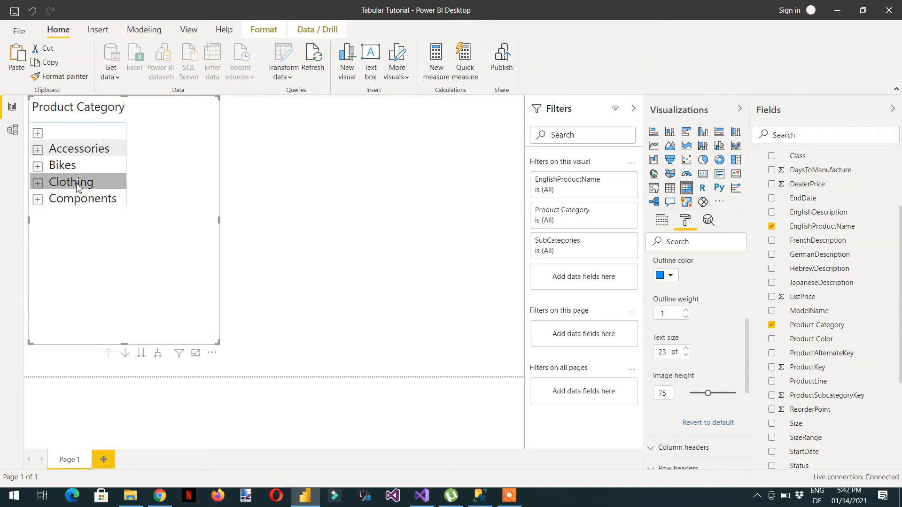
Step: Examine the matrix hierarchy by expanding Accessories, Helmets, Bikes and Mountain Bikes, and collapse the two bike levels again
{"action": "left_click", "coordinate": [38, 149]}
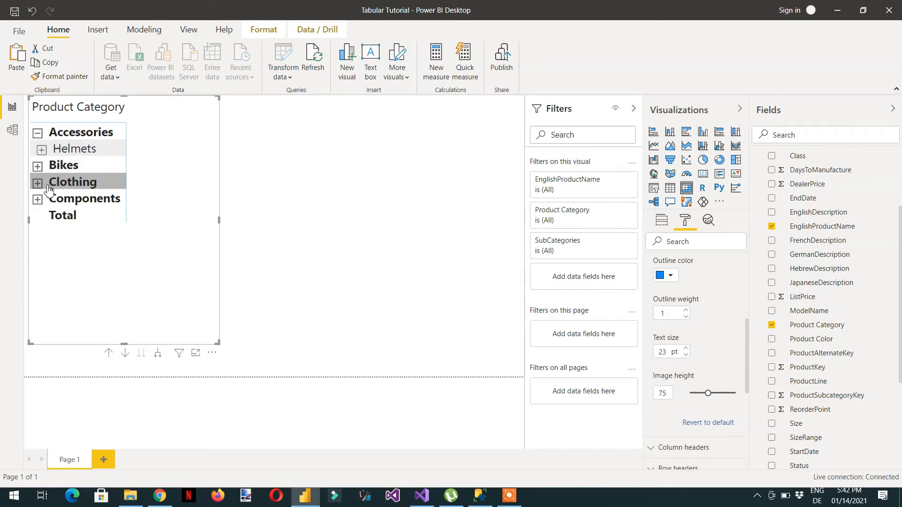
{"action": "left_click", "coordinate": [42, 150]}
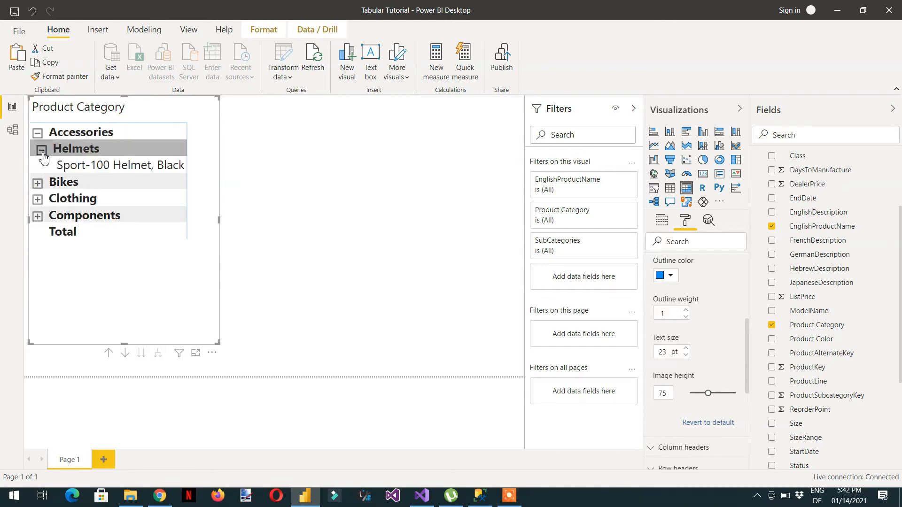
{"action": "left_click", "coordinate": [37, 184]}
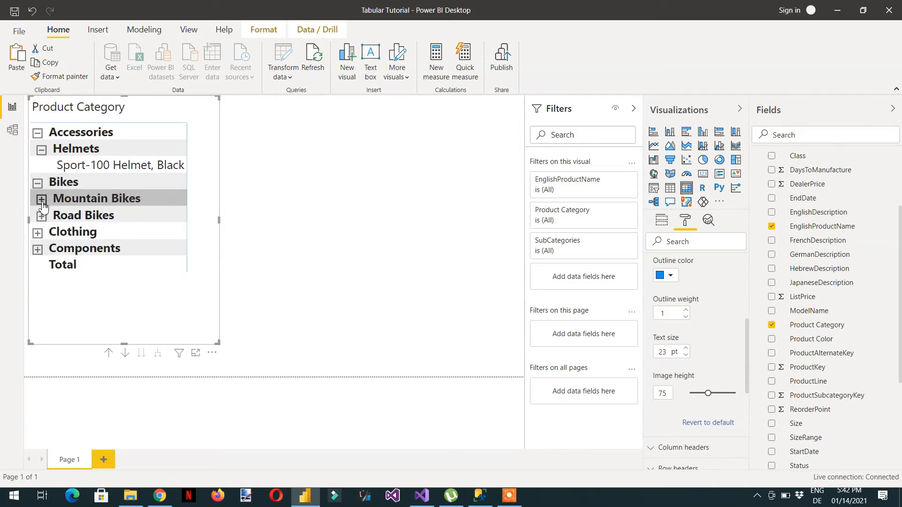
{"action": "left_click", "coordinate": [41, 199]}
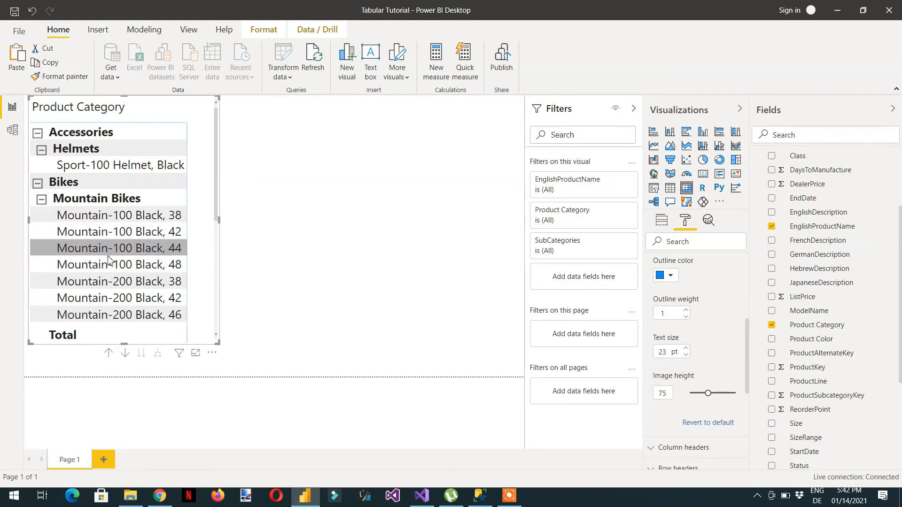
{"action": "left_click", "coordinate": [42, 200]}
{"action": "left_click", "coordinate": [37, 183]}
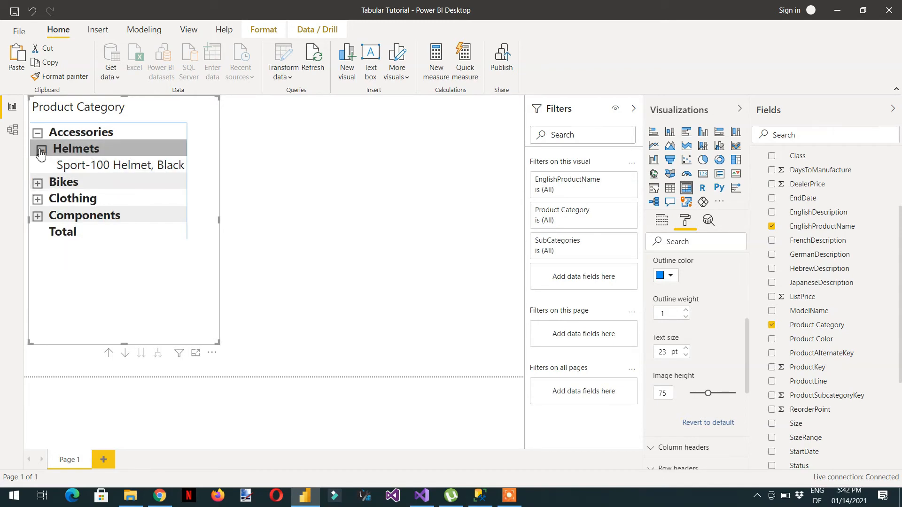
Step: Collapse the Helmets and Accessories levels in the matrix, and switch to Visual Studio to show the tabular model as a diagram
{"action": "left_click", "coordinate": [41, 150]}
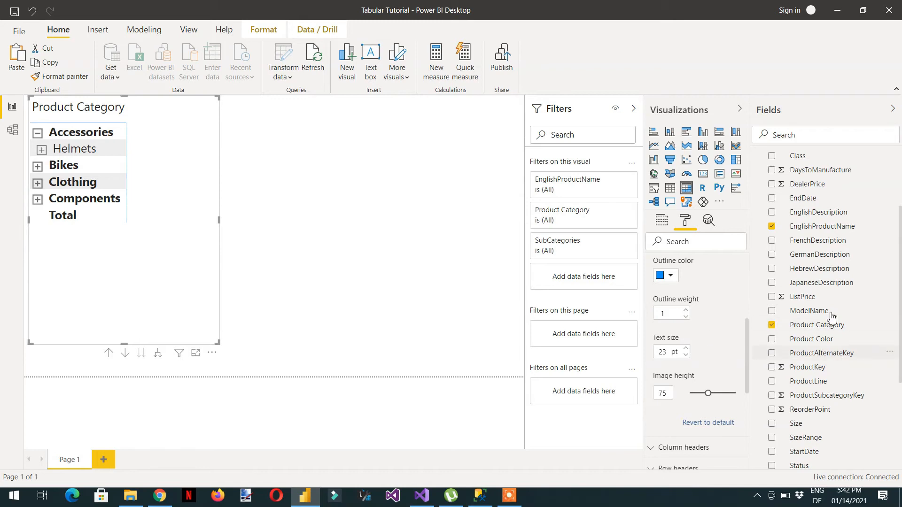
{"action": "left_click", "coordinate": [36, 135]}
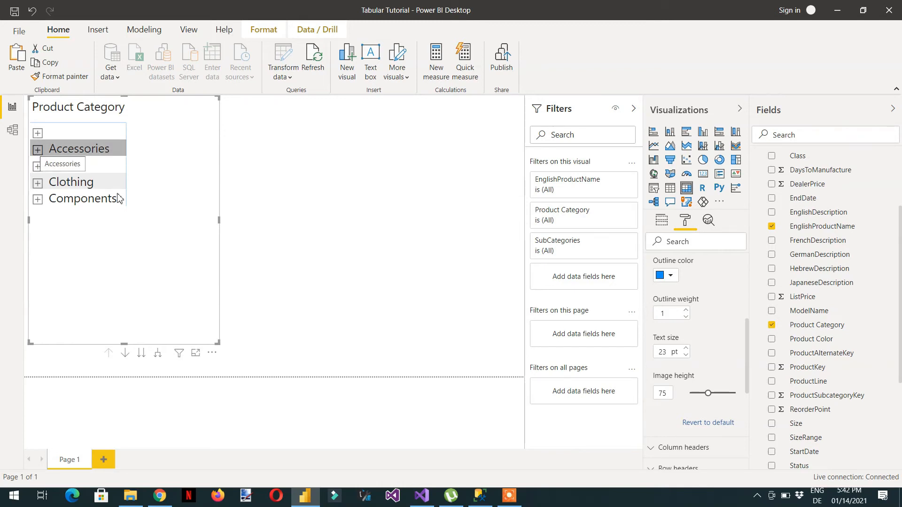
{"action": "left_click", "coordinate": [422, 497]}
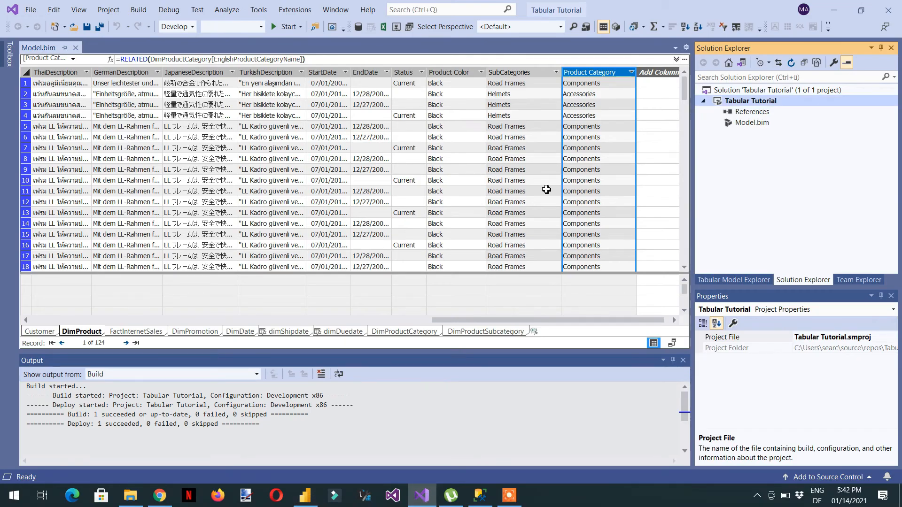
{"action": "left_click", "coordinate": [672, 344]}
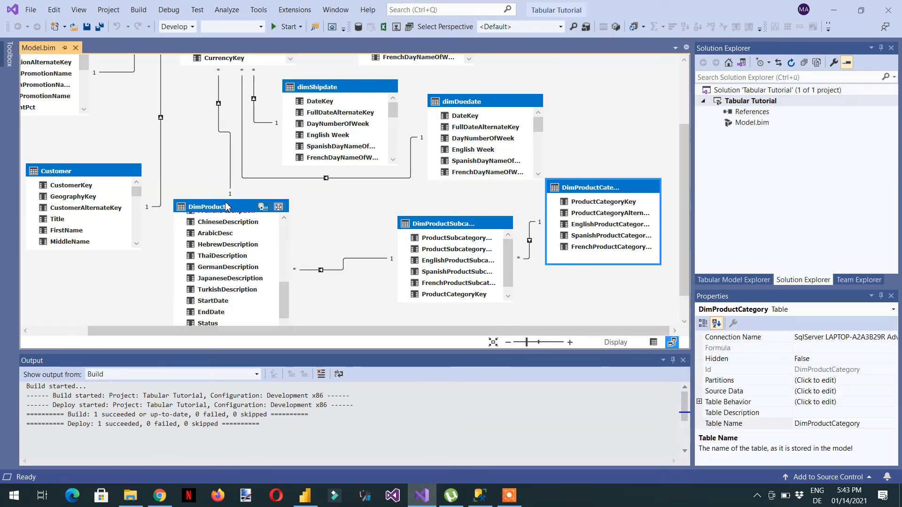
Step: Move the DimProduct table slightly up and to the left in the diagram, and close the build output pane
{"action": "left_click_drag", "start_coordinate": [227, 207], "coordinate": [209, 164]}
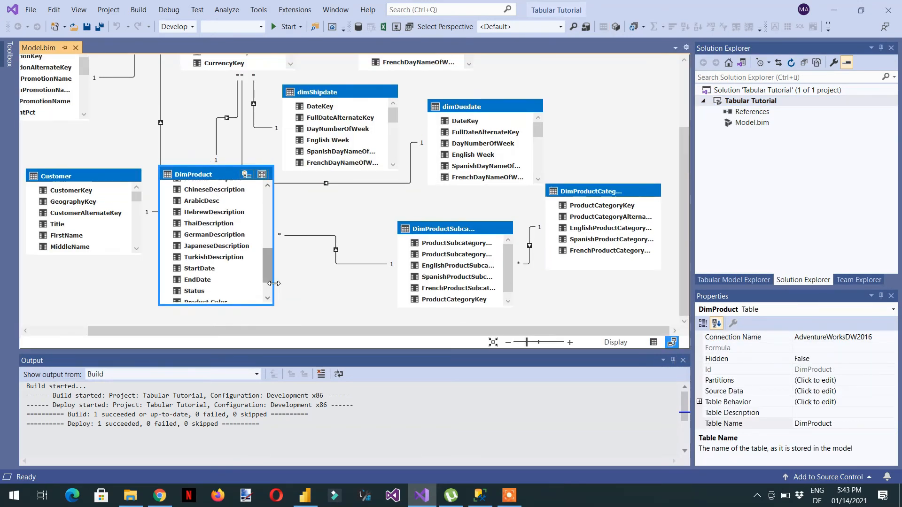
{"action": "left_click", "coordinate": [683, 360]}
{"action": "left_click_drag", "start_coordinate": [275, 352], "coordinate": [274, 389]}
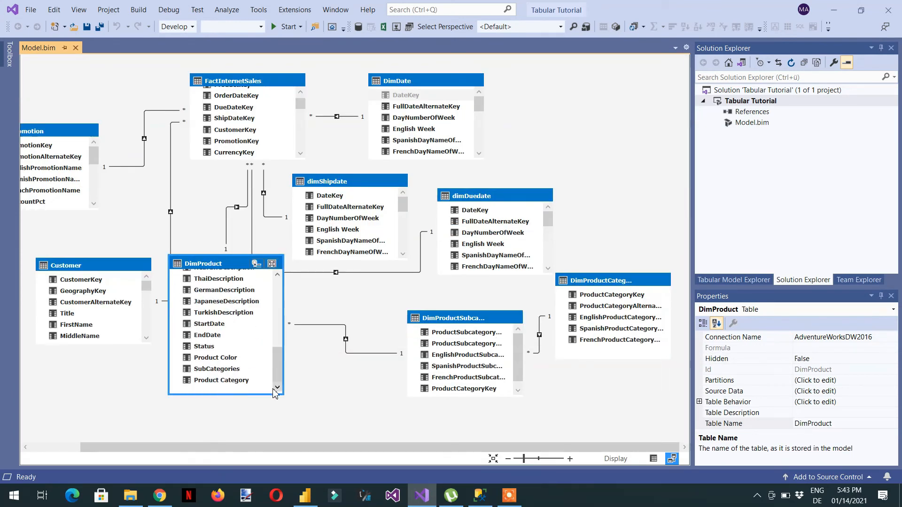
Step: Create a hierarchy from the Product Category column of DimProduct and enlarge the table's box in the diagram
{"action": "left_click", "coordinate": [215, 381]}
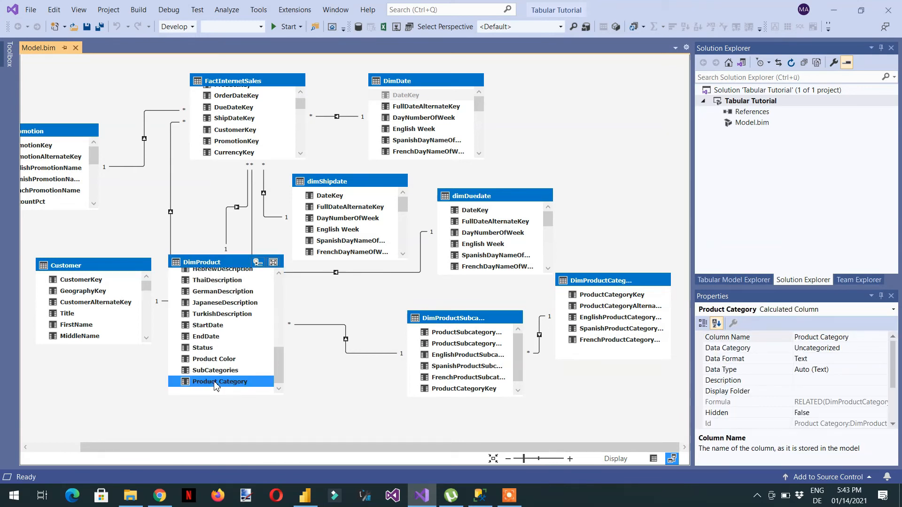
{"action": "right_click", "coordinate": [215, 385]}
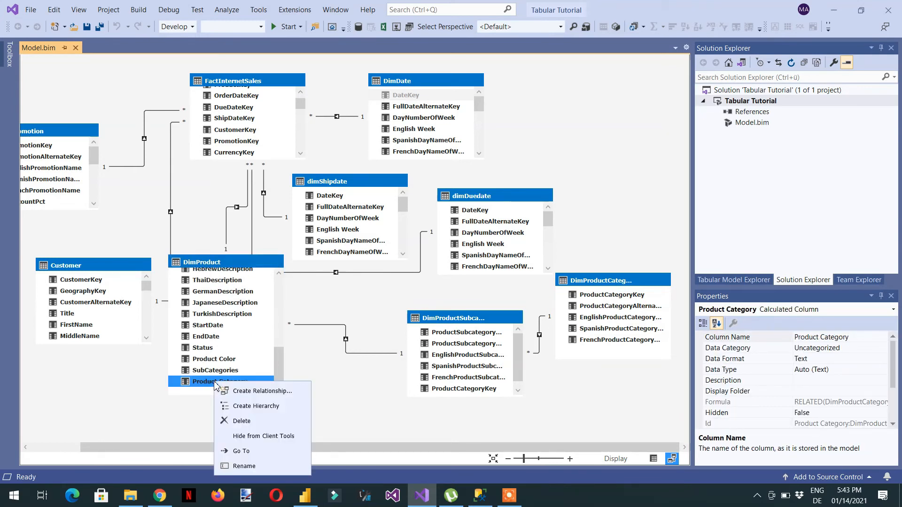
{"action": "left_click", "coordinate": [266, 410]}
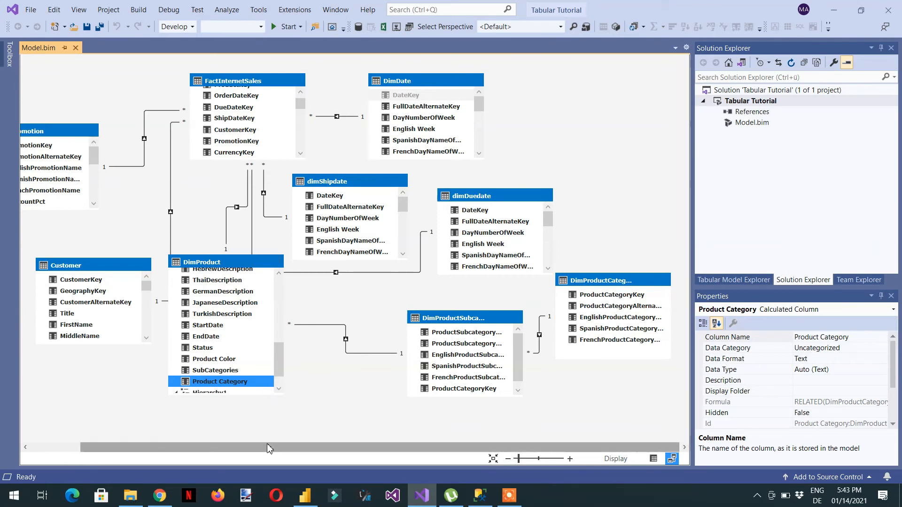
{"action": "left_click_drag", "start_coordinate": [244, 396], "coordinate": [243, 437]}
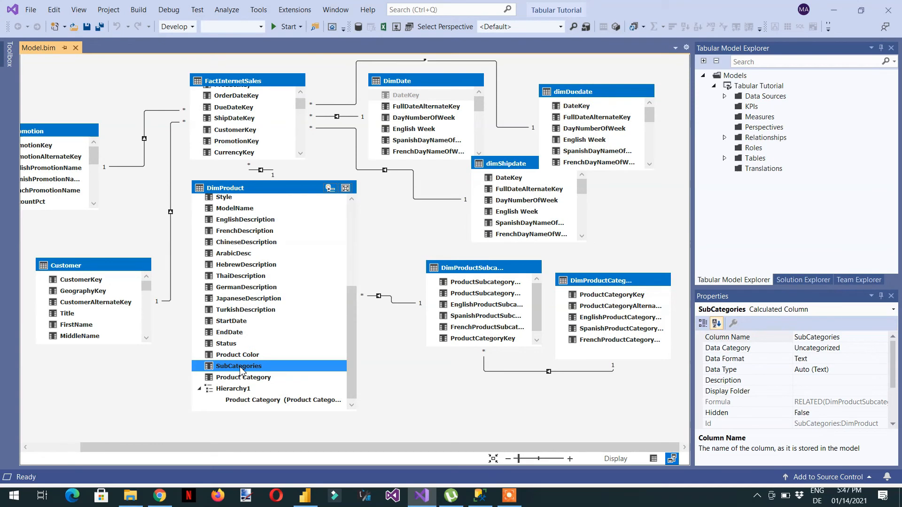
Step: Add the SubCategories column of DimProduct to Hierarchy1 below Product Category
{"action": "right_click", "coordinate": [240, 371]}
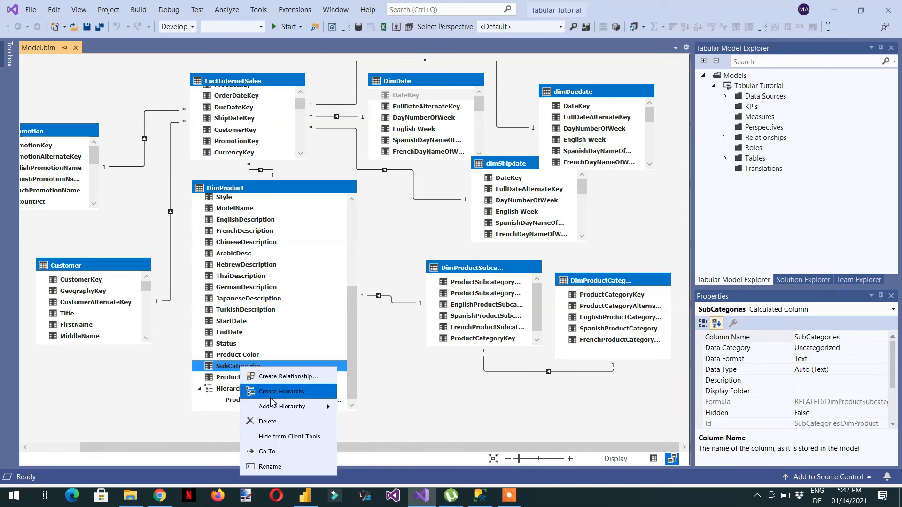
{"action": "mouse_move", "coordinate": [277, 409]}
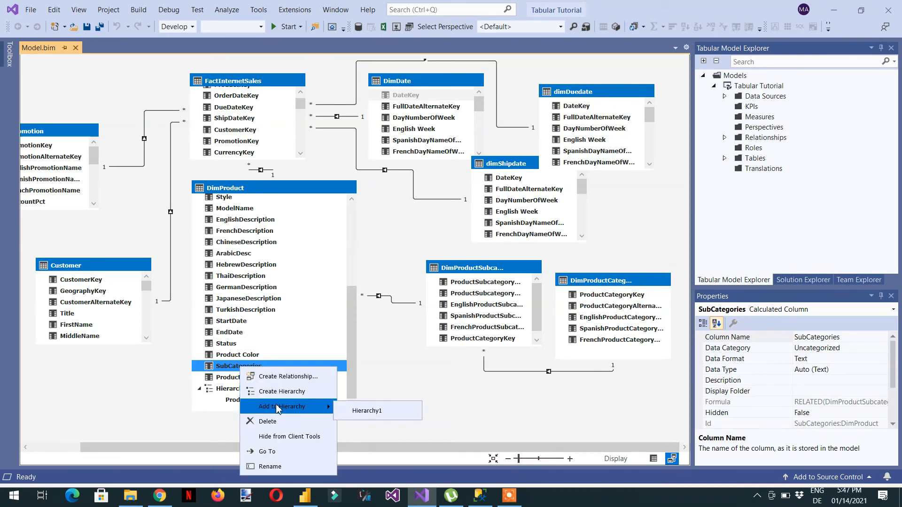
{"action": "left_click", "coordinate": [364, 412]}
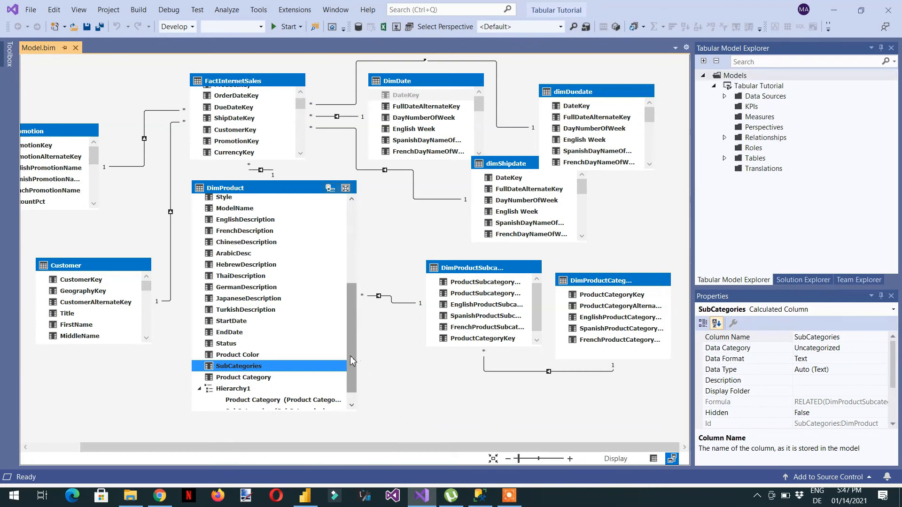
{"action": "left_click_drag", "start_coordinate": [351, 361], "coordinate": [351, 368]}
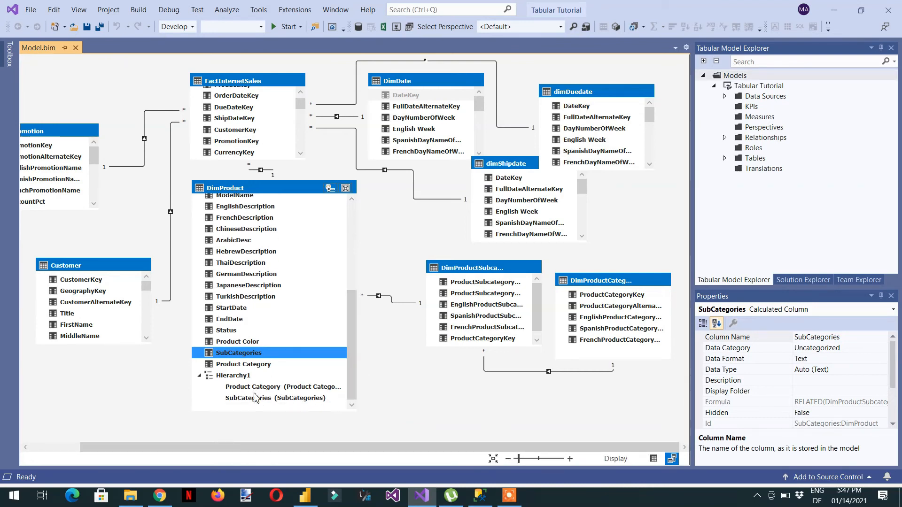
Step: Add the EnglishProductName column of DimProduct to Hierarchy1 as its lowest level
{"action": "left_click", "coordinate": [356, 356]}
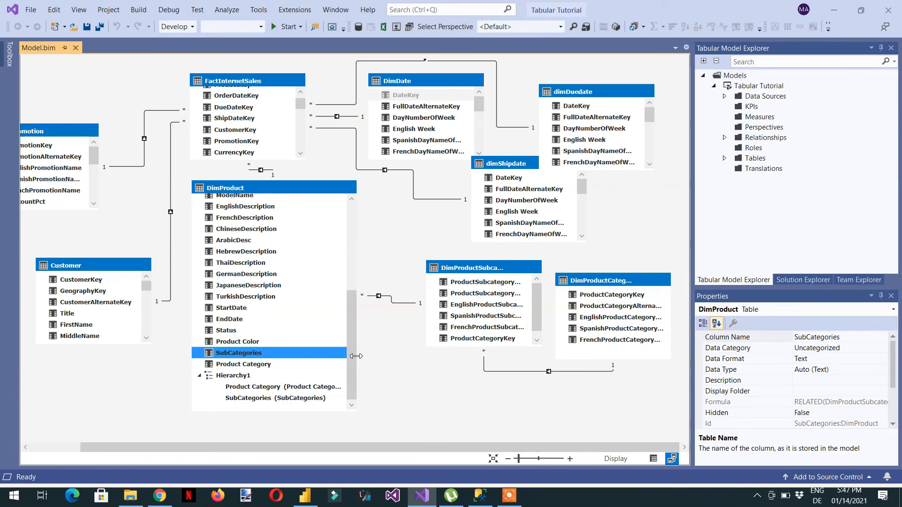
{"action": "scroll", "coordinate": [349, 290], "scroll_direction": "up", "scroll_amount": 3}
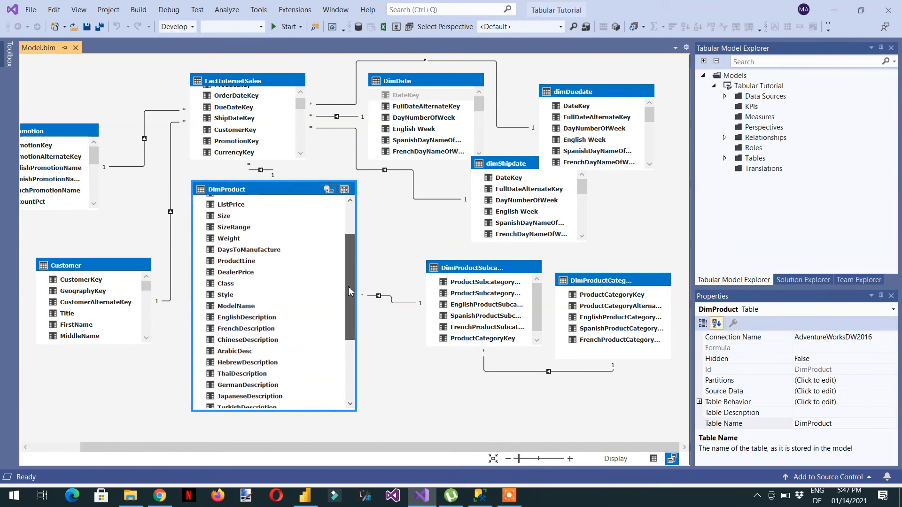
{"action": "scroll", "coordinate": [349, 290], "scroll_direction": "up", "scroll_amount": 2}
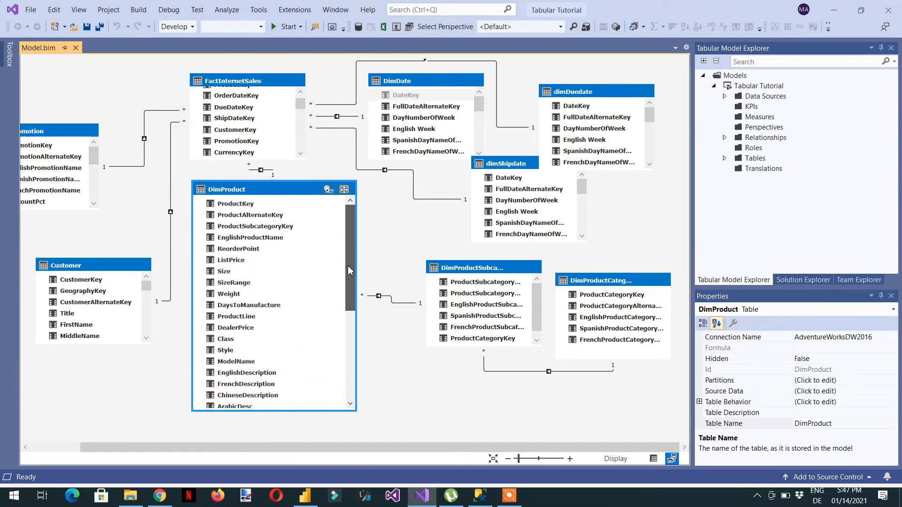
{"action": "left_click", "coordinate": [247, 241]}
{"action": "right_click", "coordinate": [246, 238]}
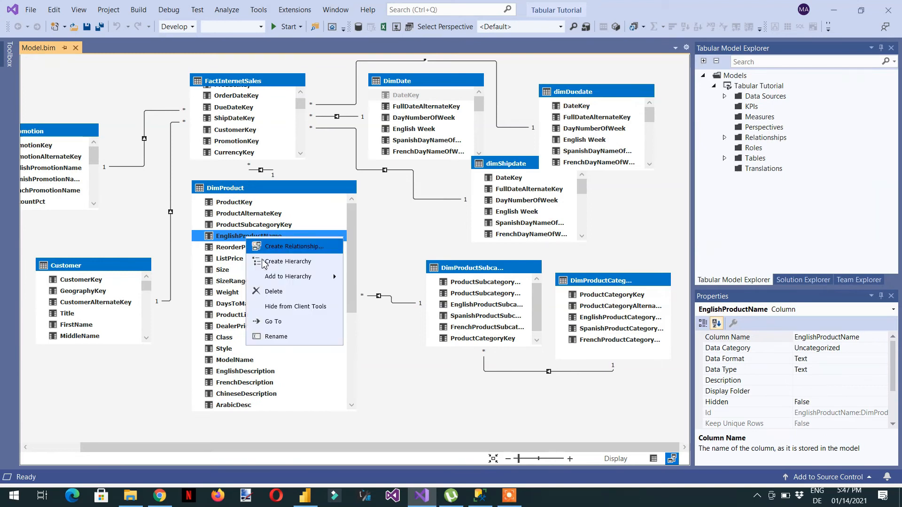
{"action": "mouse_move", "coordinate": [280, 278]}
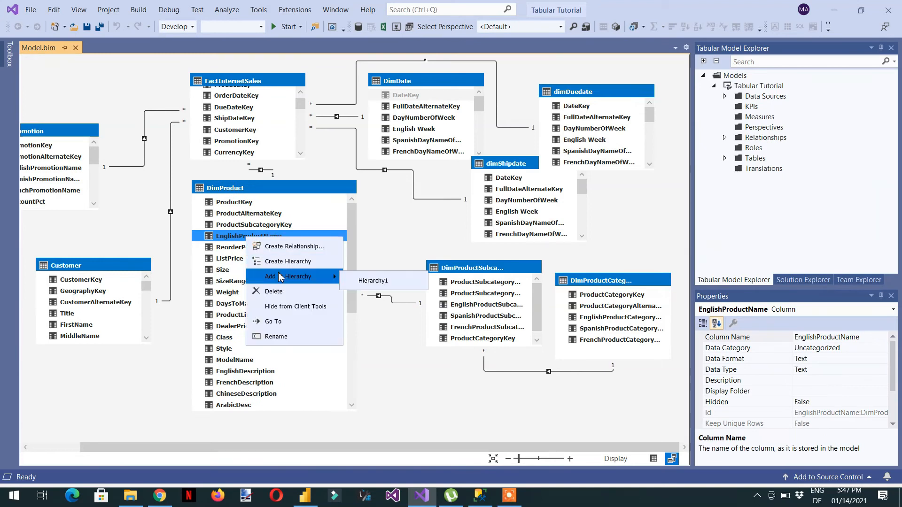
{"action": "left_click", "coordinate": [363, 283]}
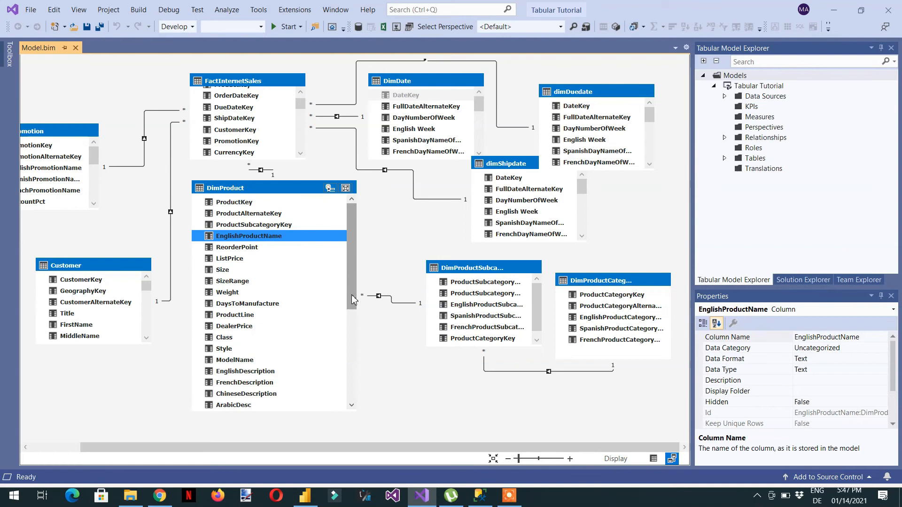
{"action": "left_click_drag", "start_coordinate": [353, 299], "coordinate": [362, 414]}
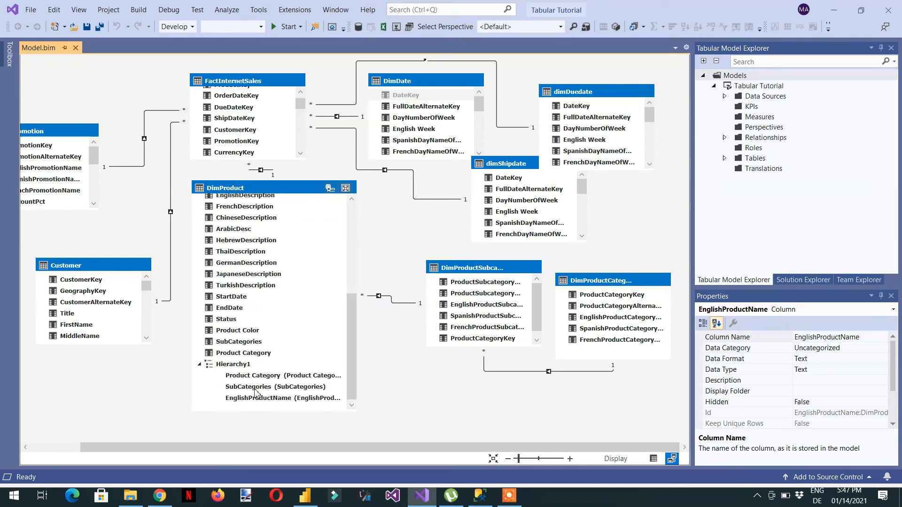
Step: Rename the DimProduct hierarchy as "Product Heirarcy"
{"action": "left_click", "coordinate": [239, 365]}
{"action": "right_click", "coordinate": [240, 368]}
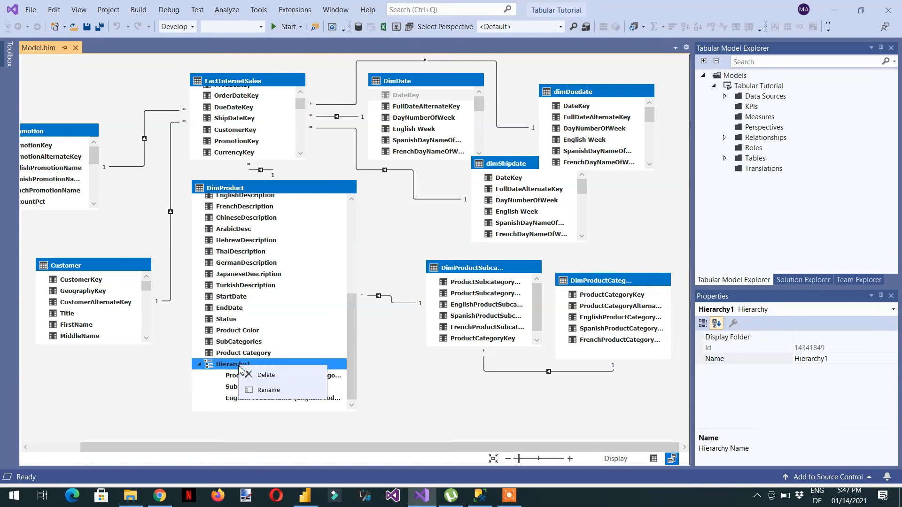
{"action": "left_click", "coordinate": [267, 390]}
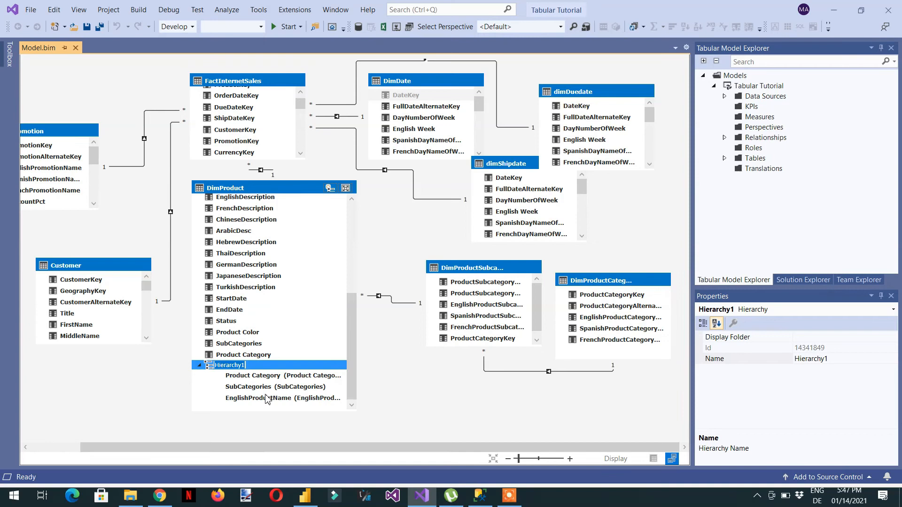
{"action": "type", "text": "Pr"}
{"action": "type", "text": "oduct Heira"}
{"action": "type", "text": "rcy"}
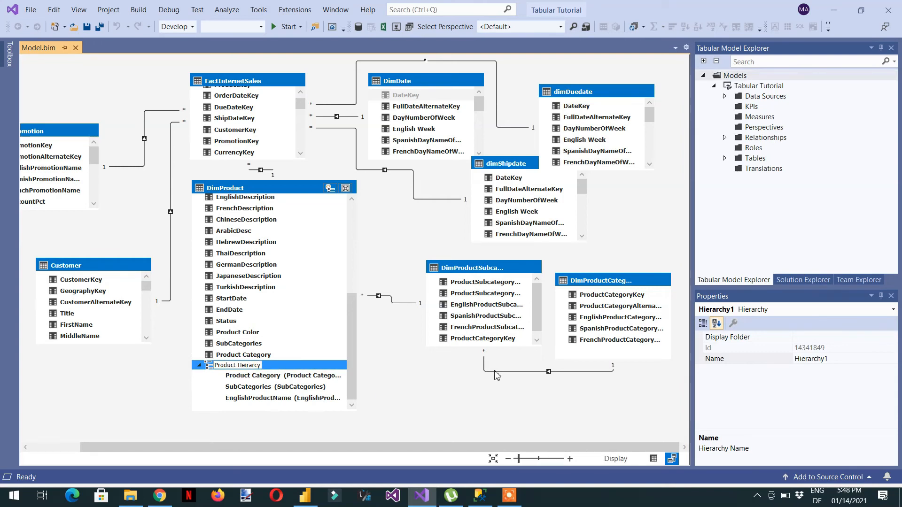
{"action": "key", "text": "Return"}
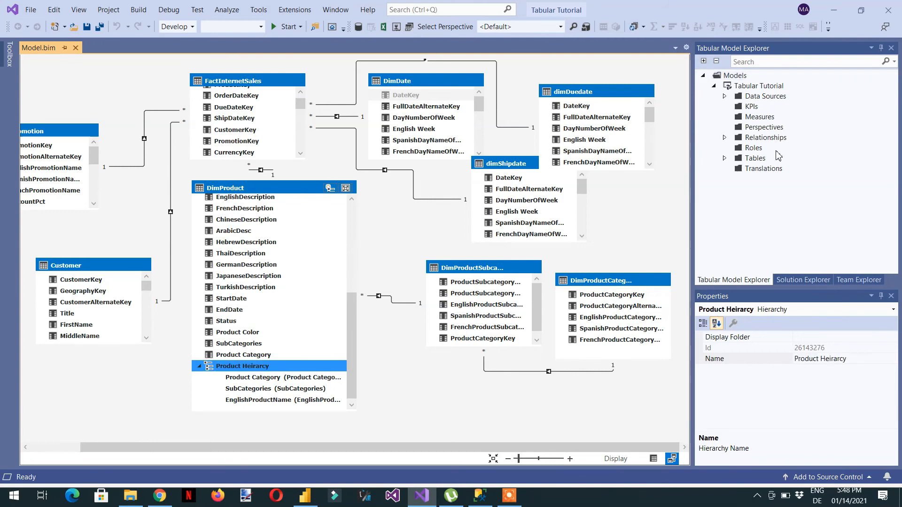
Step: Save the model, deploy the Tabular Tutorial project, and close the deployment dialog
{"action": "left_click", "coordinate": [100, 26]}
{"action": "left_click", "coordinate": [803, 280]}
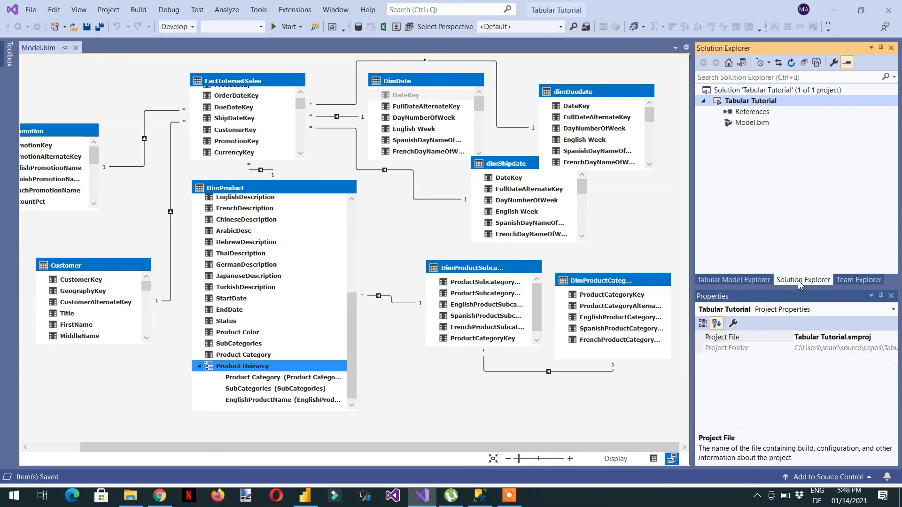
{"action": "right_click", "coordinate": [742, 105]}
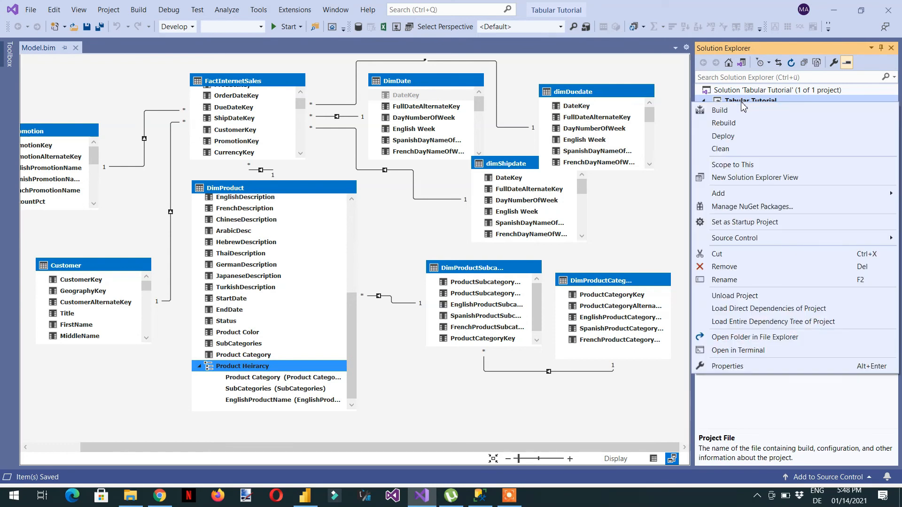
{"action": "left_click", "coordinate": [722, 136]}
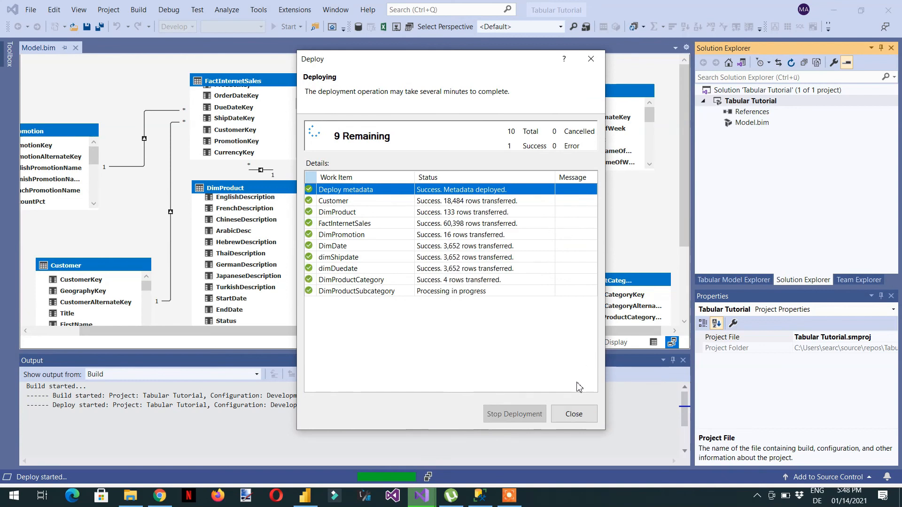
{"action": "left_click", "coordinate": [579, 416]}
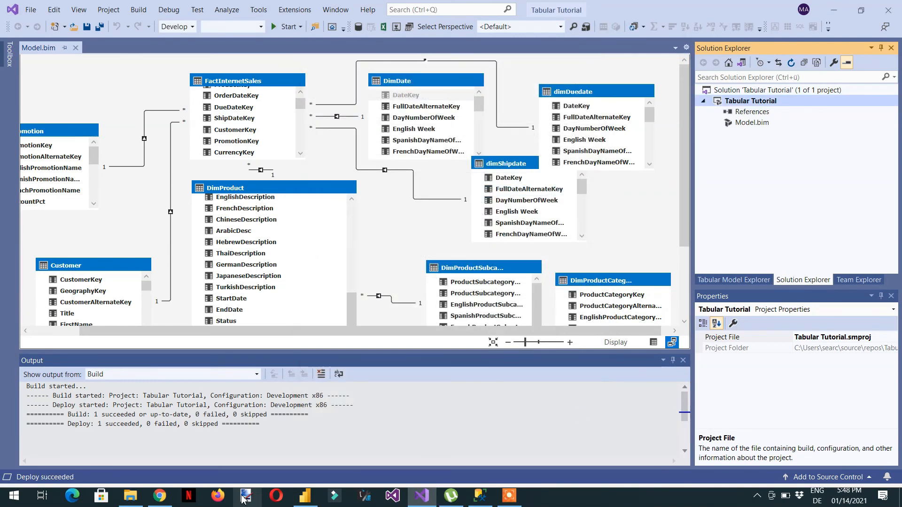
Step: Switch to Power BI Desktop, refresh the report's data, and deselect the matrix
{"action": "left_click", "coordinate": [305, 498]}
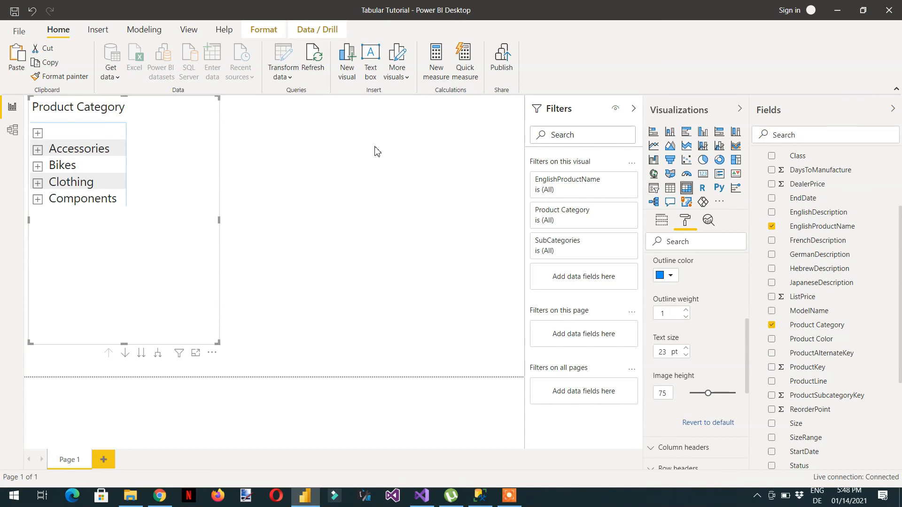
{"action": "left_click", "coordinate": [318, 67]}
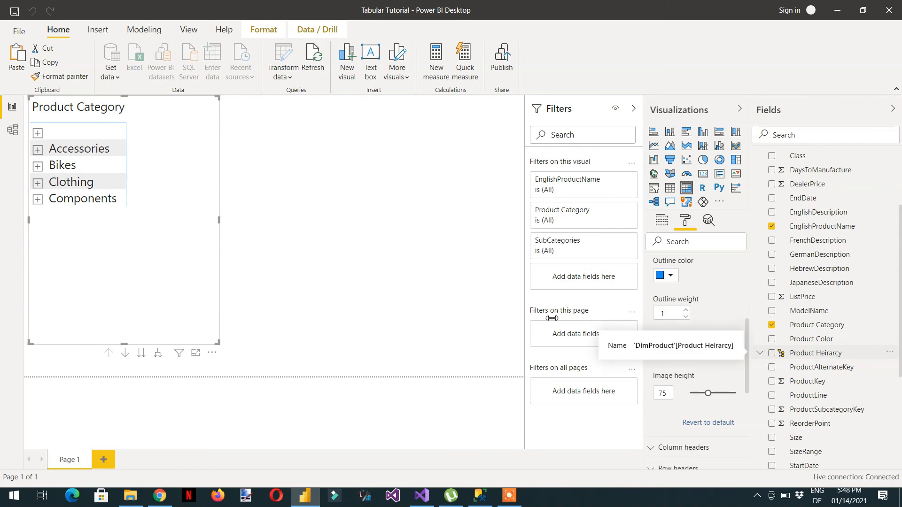
{"action": "left_click", "coordinate": [322, 256]}
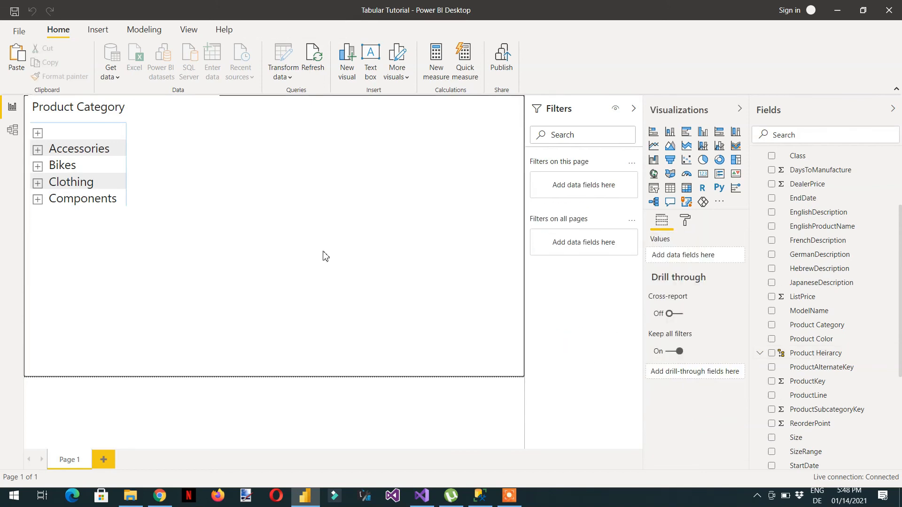
Step: Duplicate the product matrix and place the copy to the right of the original on the page
{"action": "left_click", "coordinate": [181, 211]}
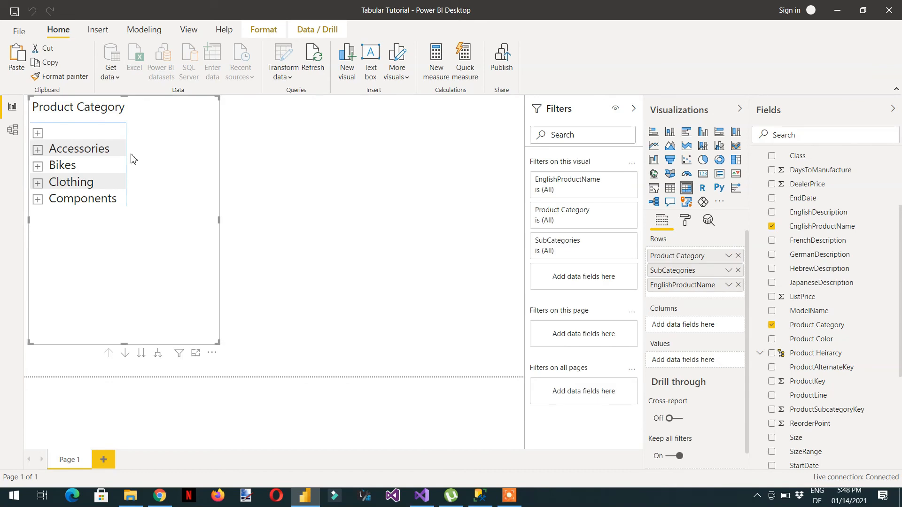
{"action": "key", "text": "ctrl+v"}
{"action": "left_click_drag", "start_coordinate": [144, 165], "coordinate": [347, 167]}
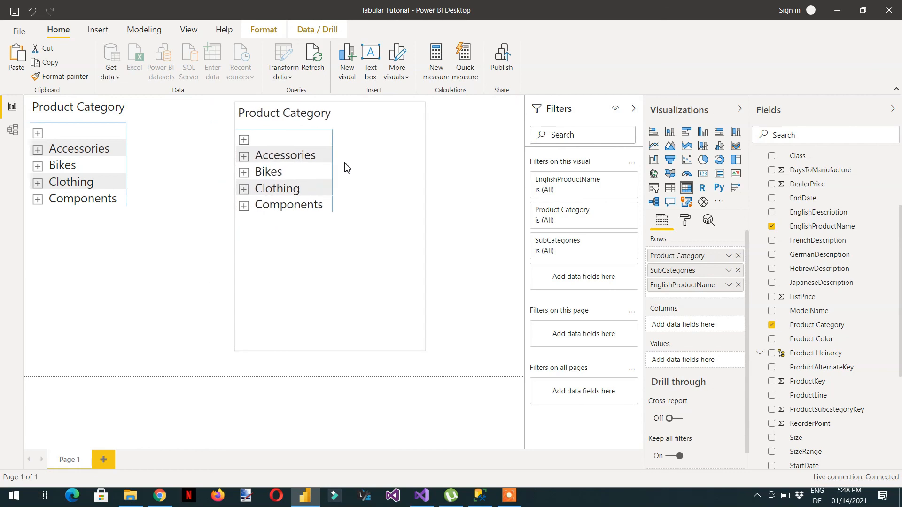
Step: Replace the Product Category, SubCategories and EnglishProductName rows of the copied matrix with the Product Heirarcy hierarchy
{"action": "left_click", "coordinate": [739, 256]}
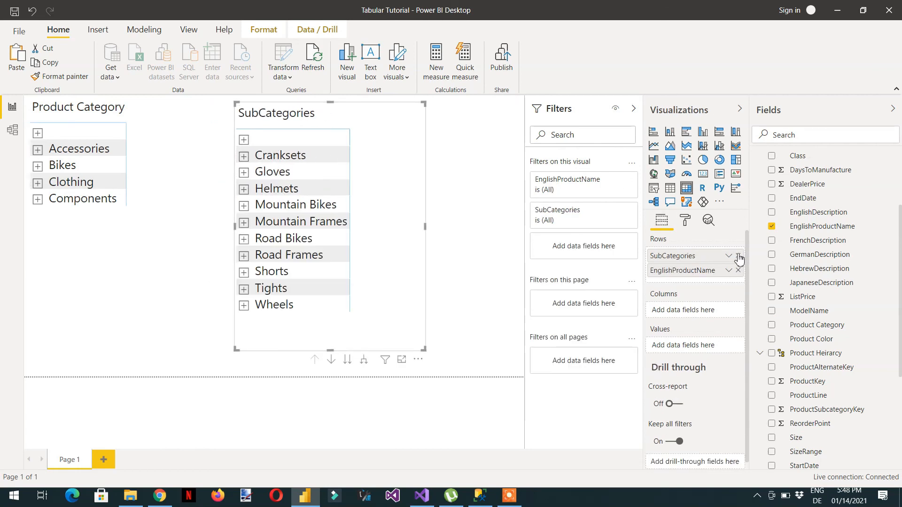
{"action": "left_click", "coordinate": [738, 256]}
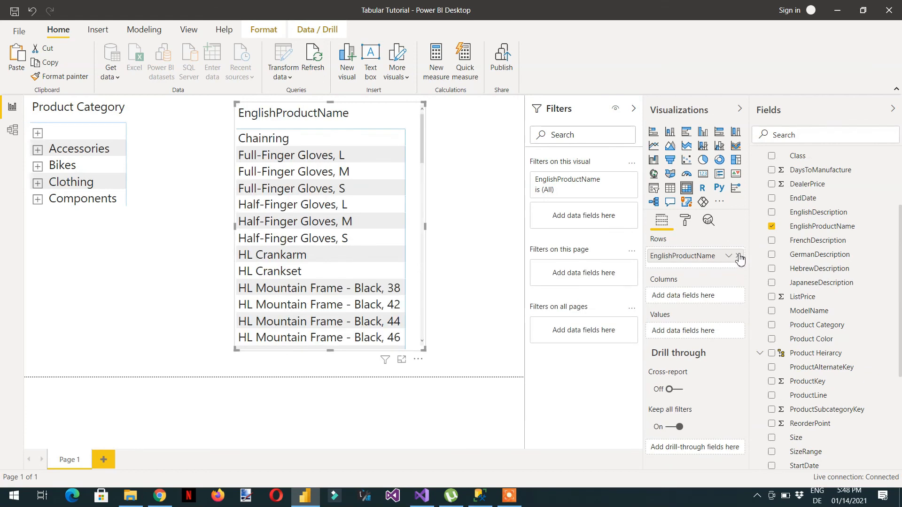
{"action": "left_click", "coordinate": [738, 256]}
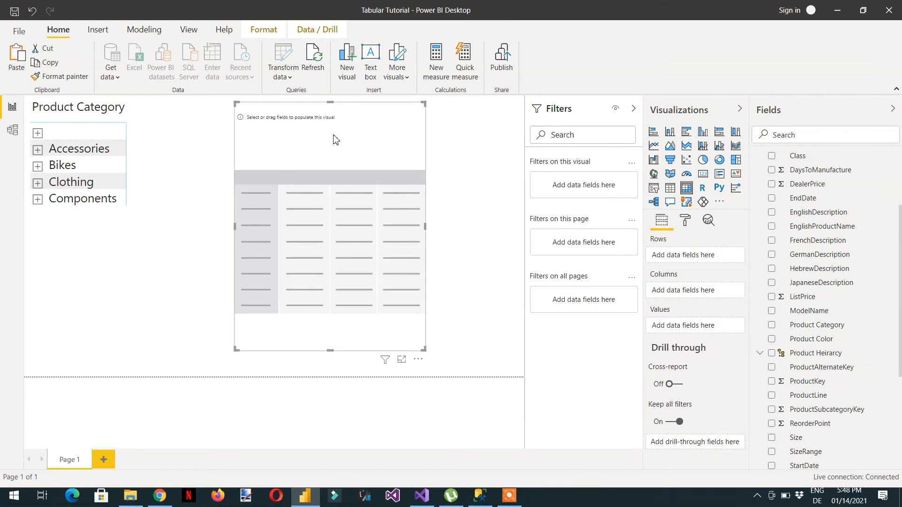
{"action": "left_click", "coordinate": [772, 354]}
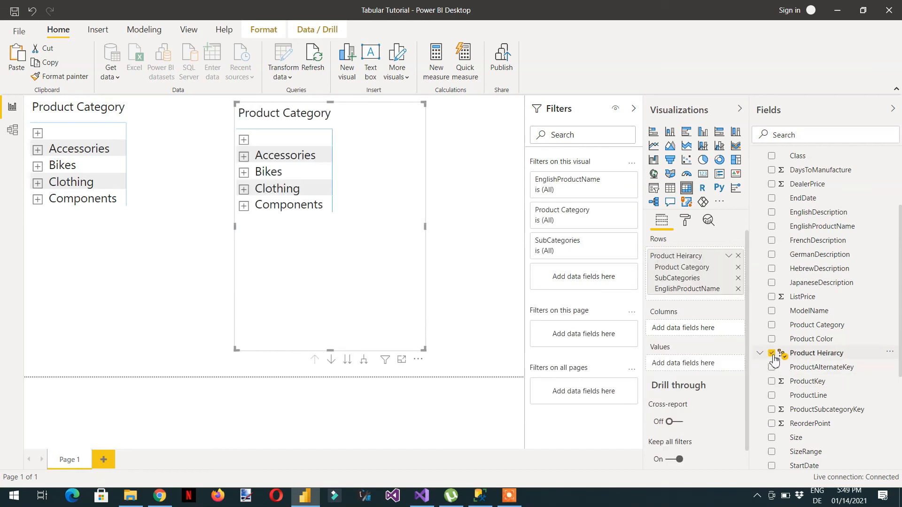
Step: Check the hierarchy in the copied matrix by expanding Accessories, Clothing and Gloves
{"action": "left_click", "coordinate": [243, 158]}
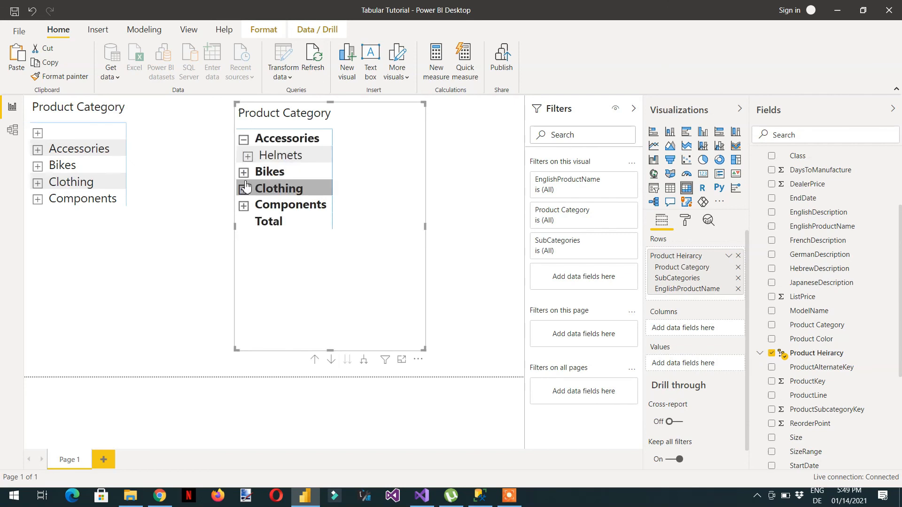
{"action": "left_click", "coordinate": [243, 188]}
{"action": "left_click", "coordinate": [247, 206]}
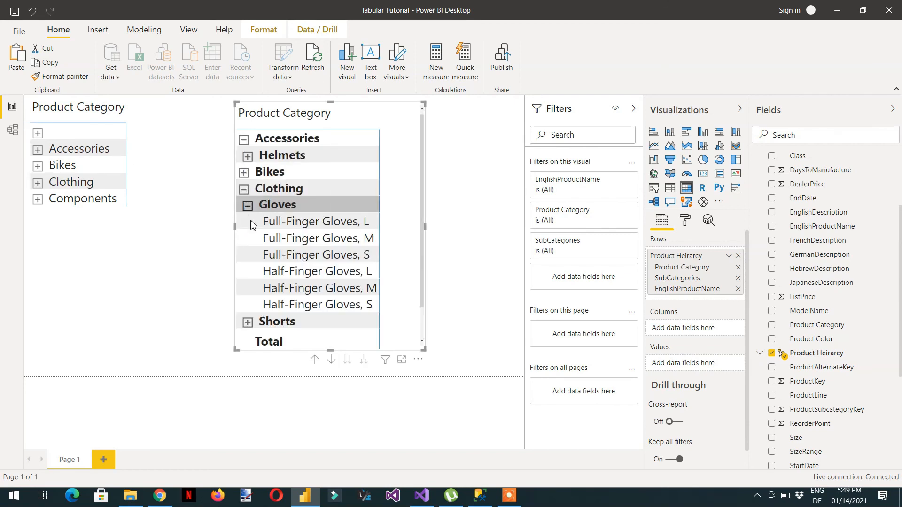